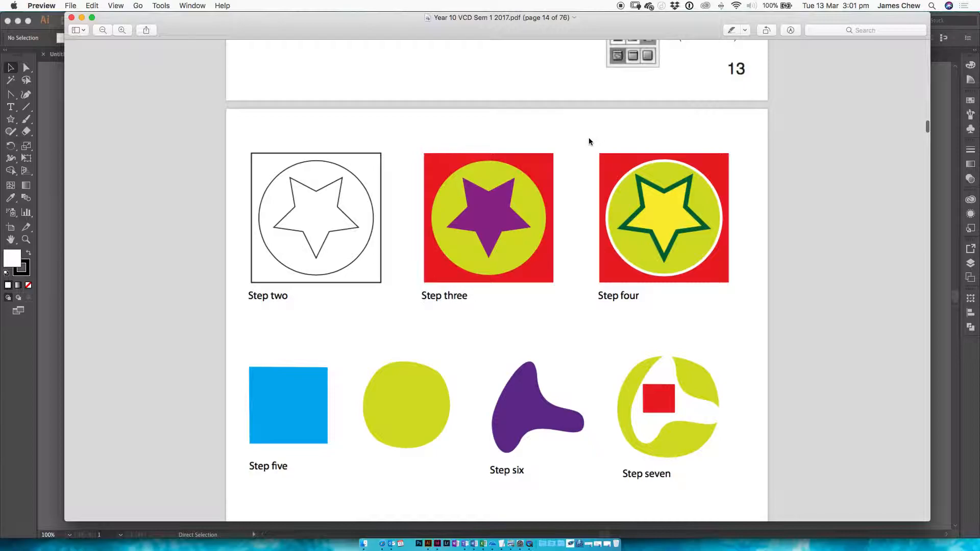
Review the Illustrator Basics instructions in the PDF and the sample artwork for steps two to eight
{"action": "scroll", "coordinate": [589, 140], "scroll_direction": "down", "scroll_amount": 4}
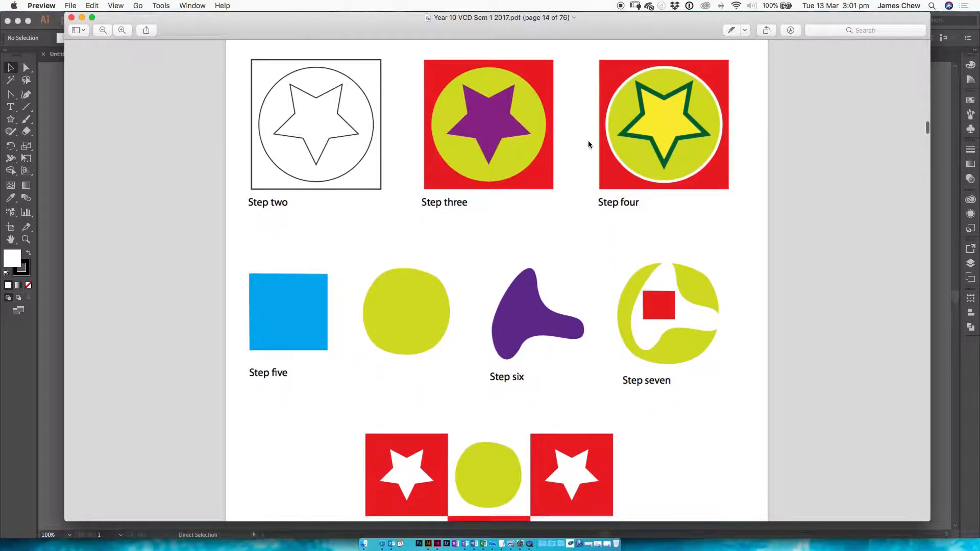
{"action": "scroll", "coordinate": [556, 276], "scroll_direction": "down", "scroll_amount": 5}
{"action": "scroll", "coordinate": [556, 277], "scroll_direction": "down", "scroll_amount": 2}
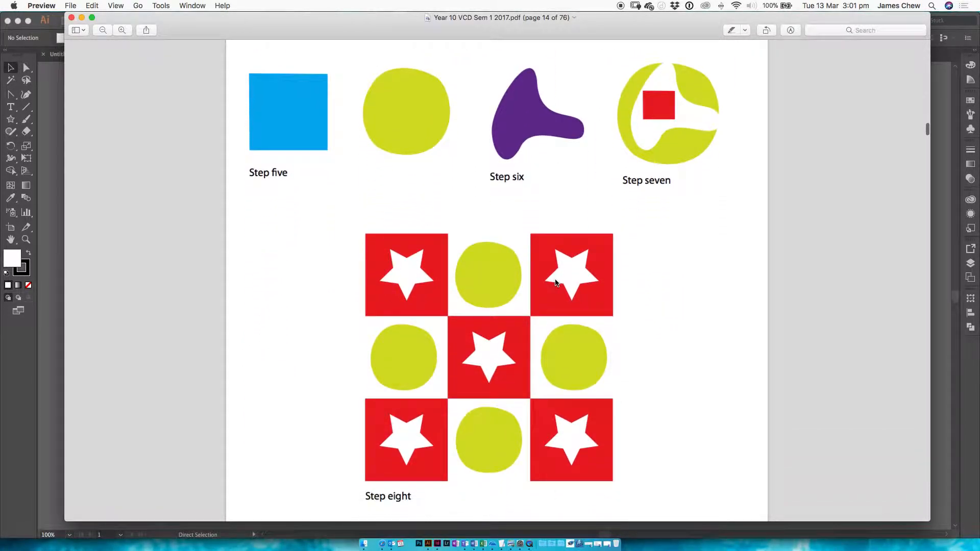
{"action": "scroll", "coordinate": [556, 279], "scroll_direction": "up", "scroll_amount": 6}
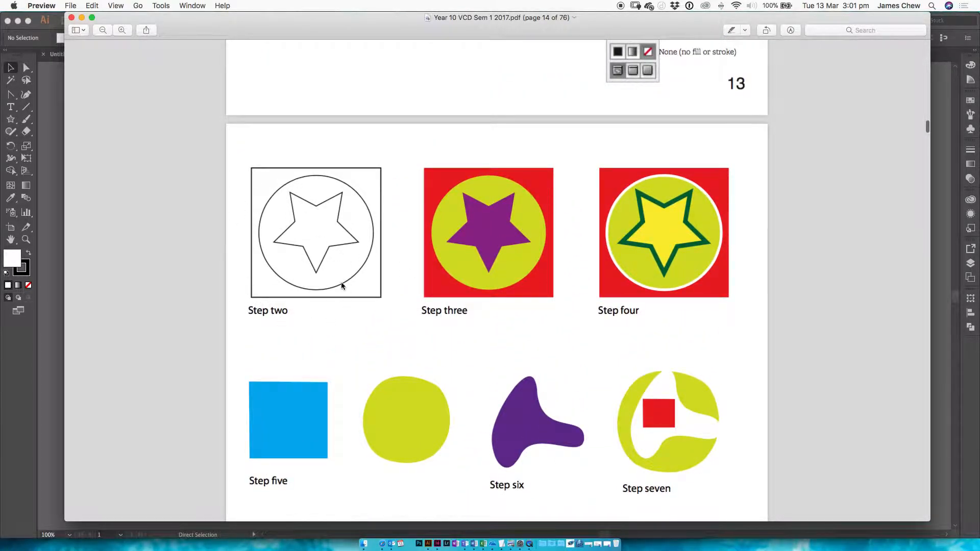
{"action": "scroll", "coordinate": [300, 299], "scroll_direction": "up", "scroll_amount": 12}
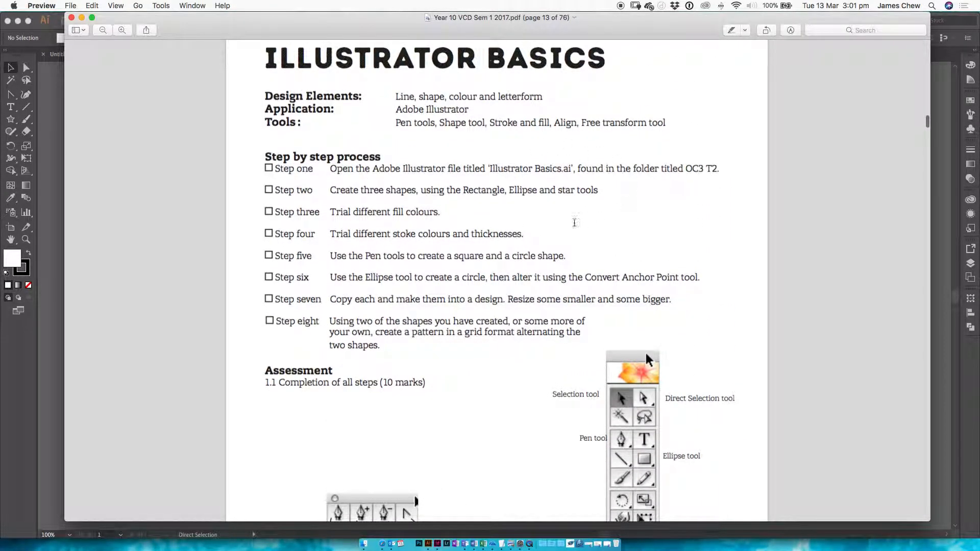
{"action": "scroll", "coordinate": [563, 179], "scroll_direction": "down", "scroll_amount": 2}
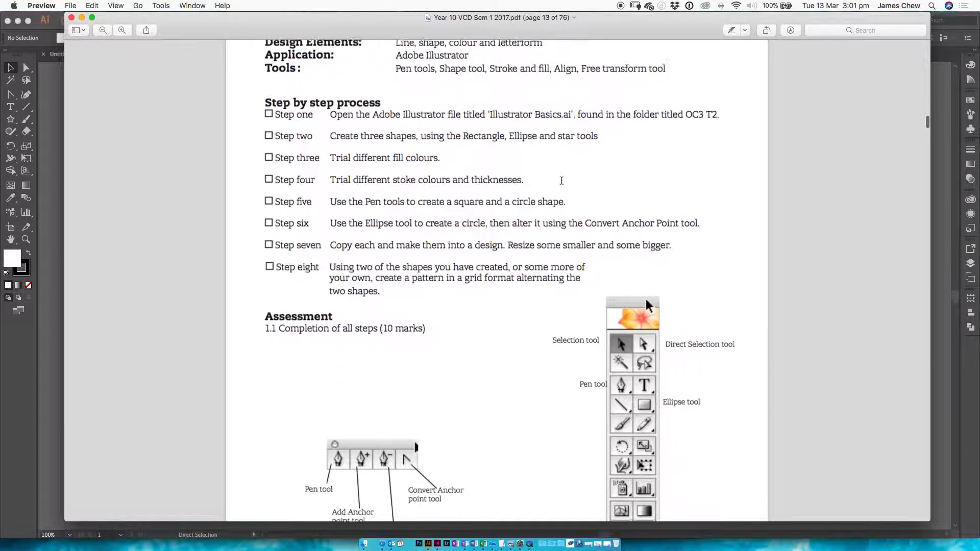
{"action": "double_click", "coordinate": [304, 105]}
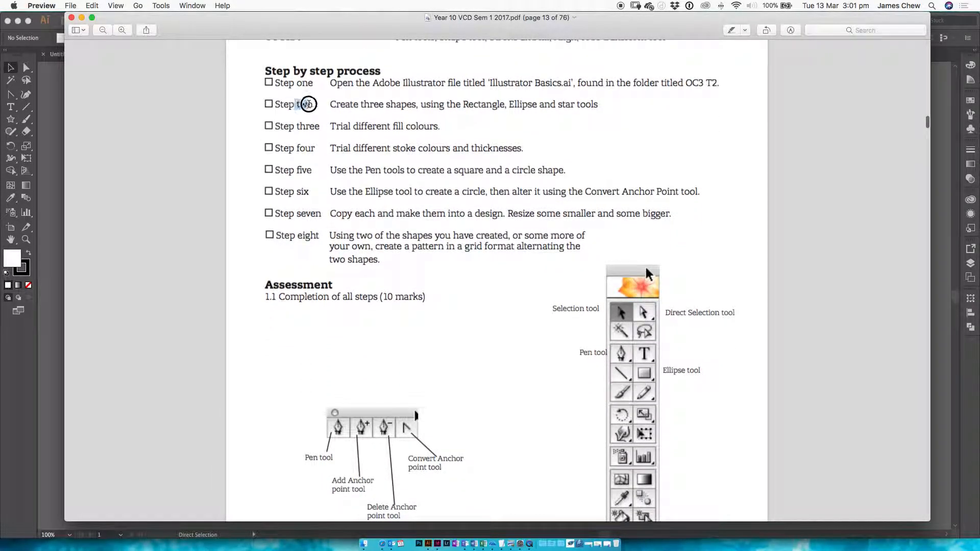
{"action": "left_click_drag", "start_coordinate": [375, 105], "coordinate": [601, 104]}
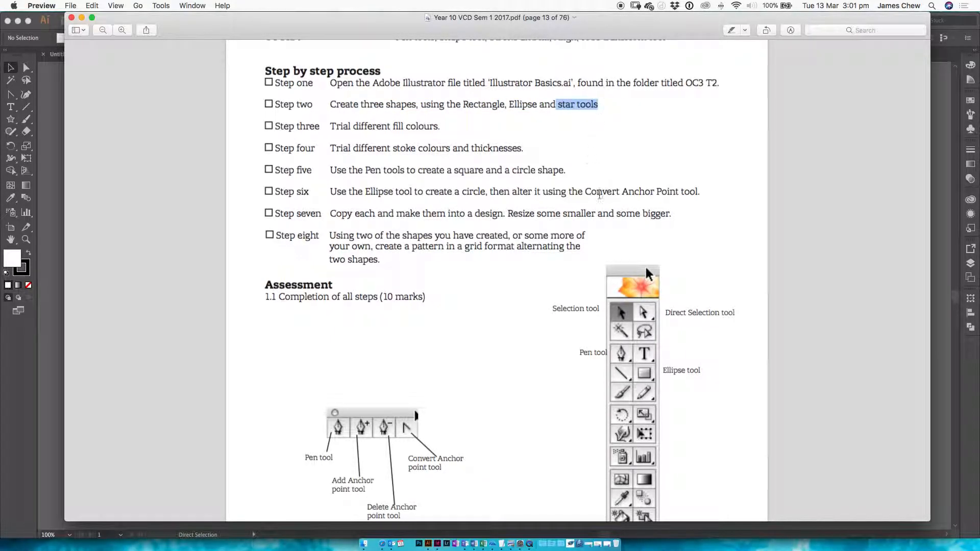
{"action": "scroll", "coordinate": [738, 425], "scroll_direction": "down", "scroll_amount": 5}
{"action": "scroll", "coordinate": [737, 425], "scroll_direction": "down", "scroll_amount": 15}
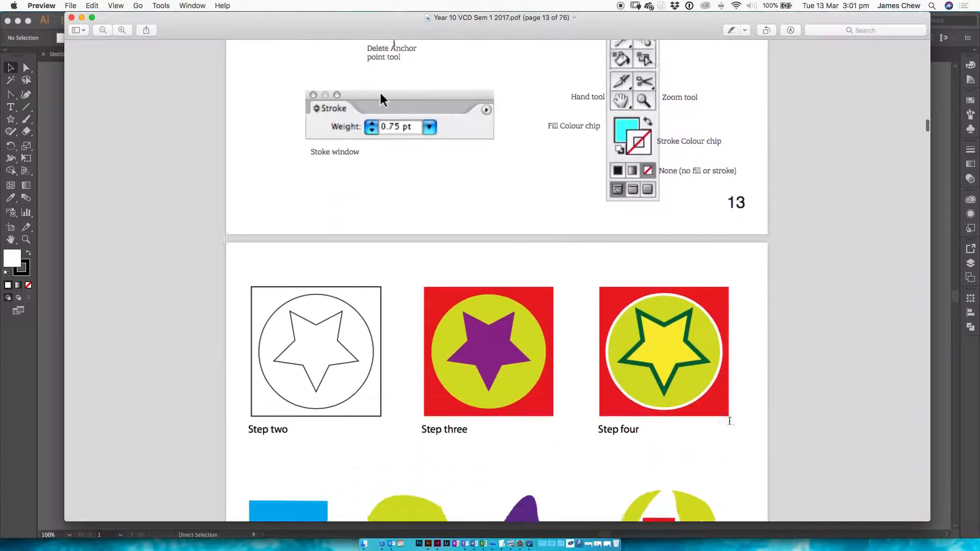
{"action": "scroll", "coordinate": [321, 407], "scroll_direction": "up", "scroll_amount": 5}
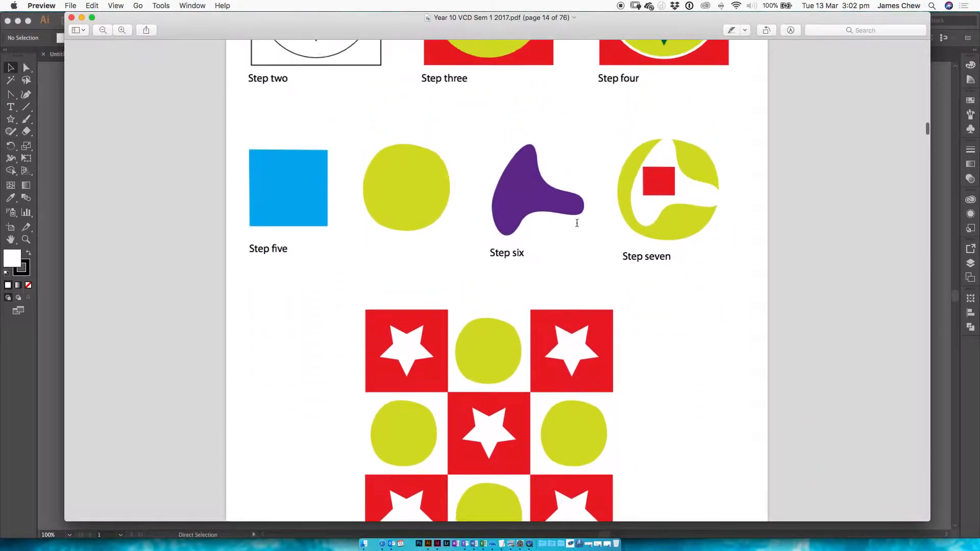
{"action": "scroll", "coordinate": [568, 222], "scroll_direction": "up", "scroll_amount": 4}
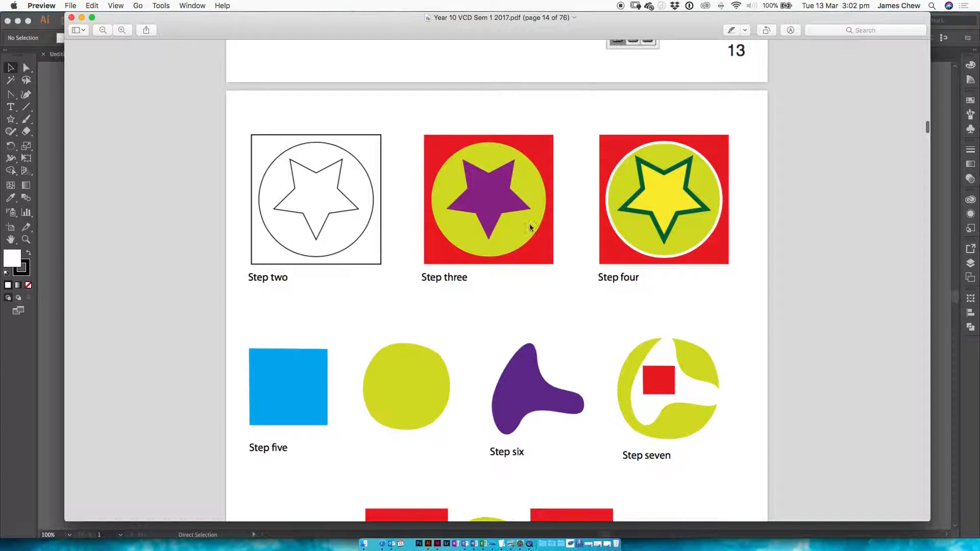
Switch to Illustrator and create a new portrait A4 document from the print presets
{"action": "left_click", "coordinate": [56, 181]}
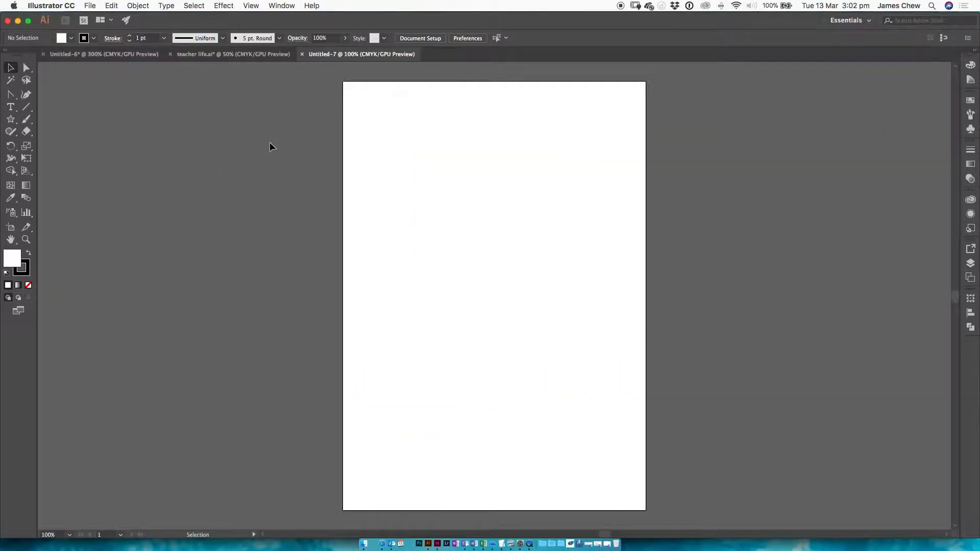
{"action": "left_click", "coordinate": [91, 8]}
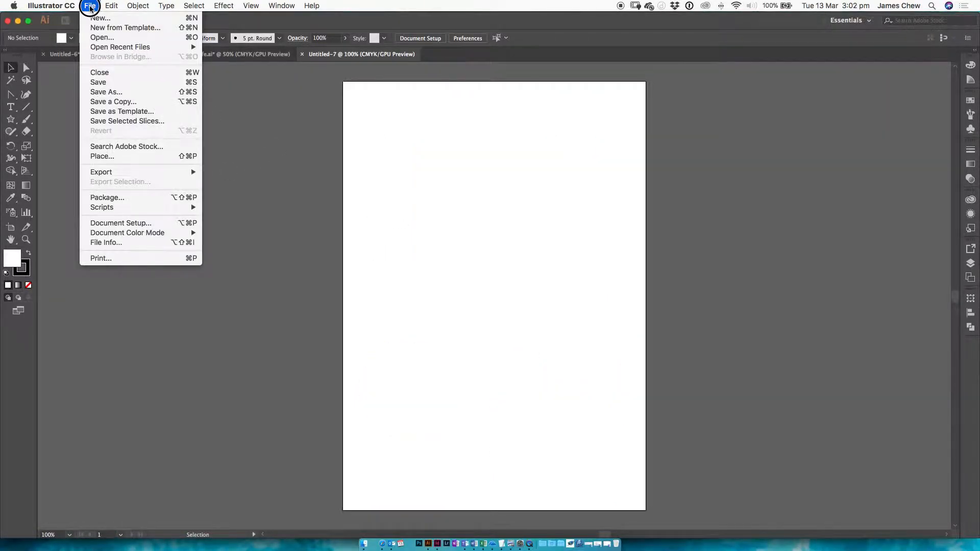
{"action": "left_click", "coordinate": [93, 18]}
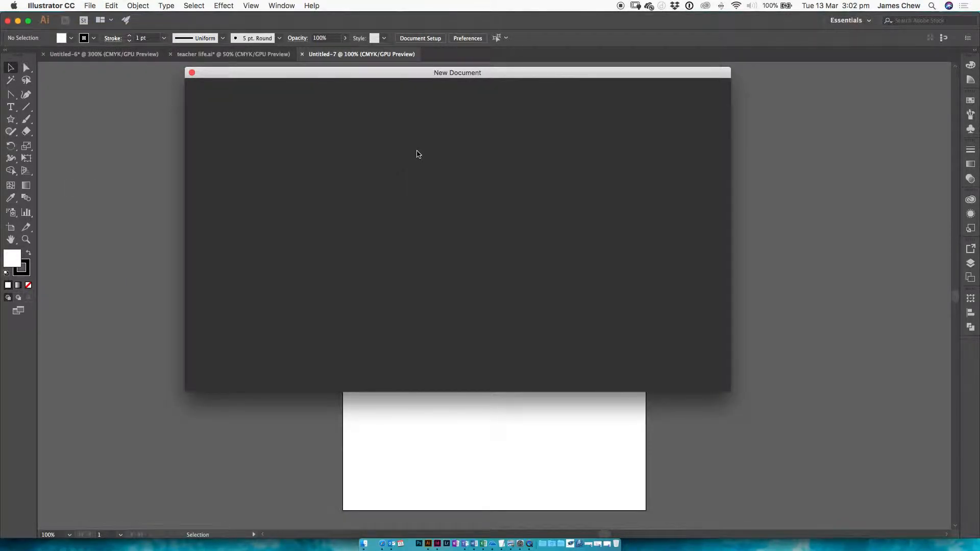
{"action": "left_click", "coordinate": [492, 91]}
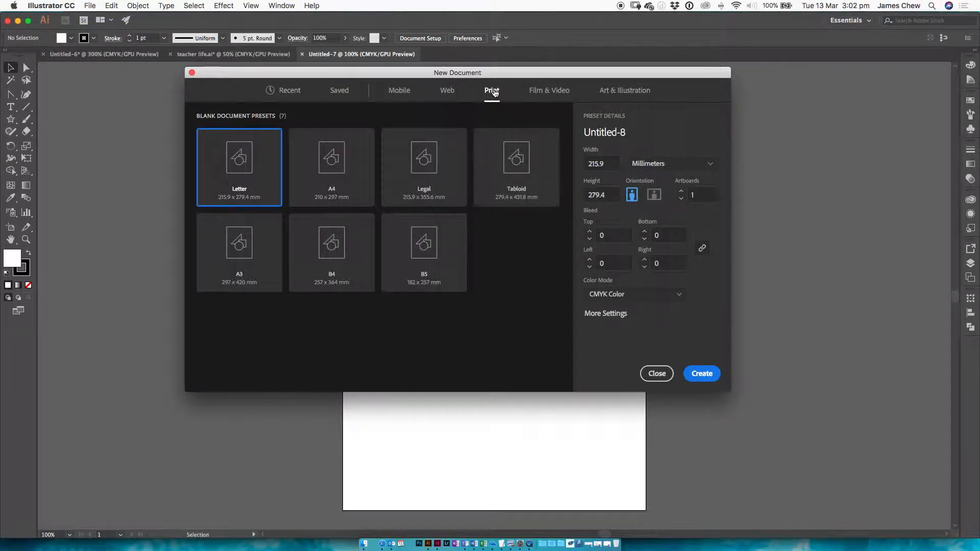
{"action": "left_click", "coordinate": [330, 162]}
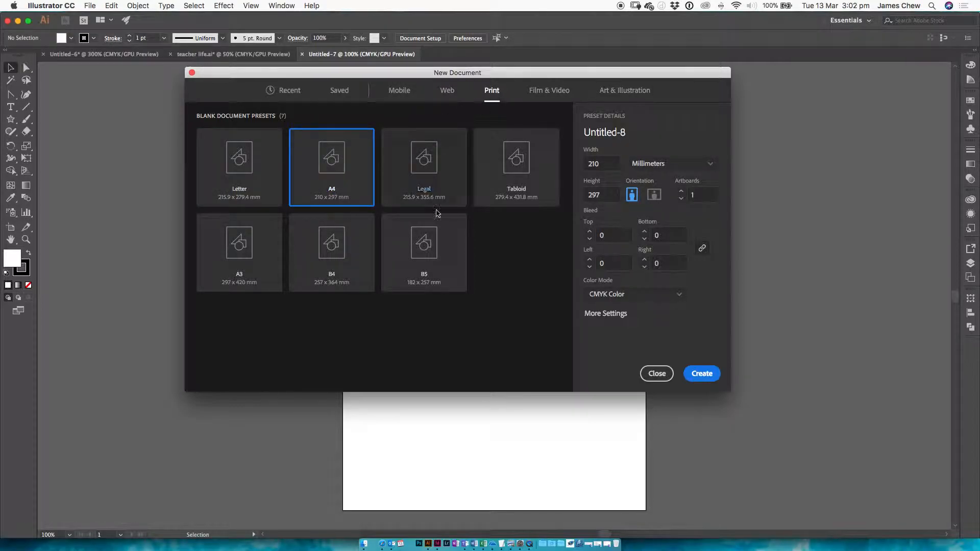
{"action": "left_click", "coordinate": [702, 373]}
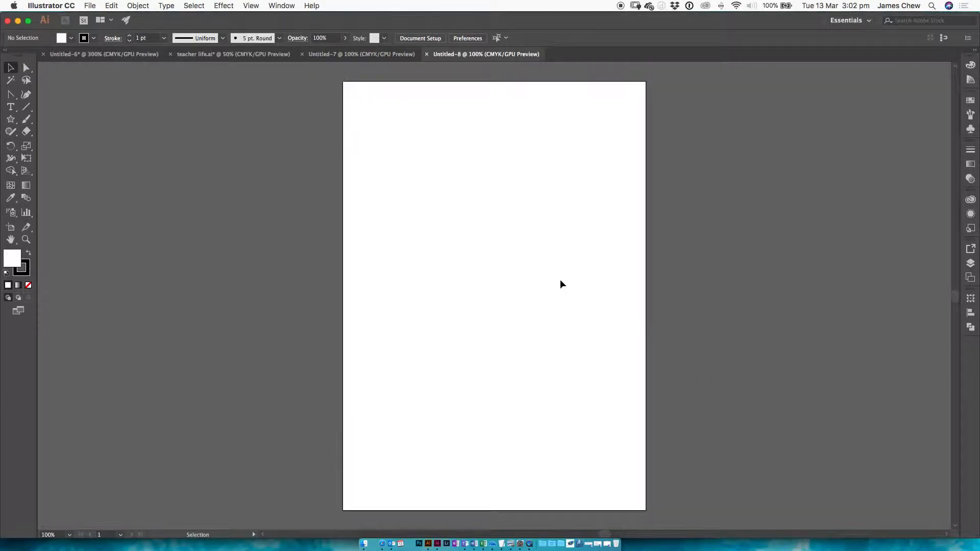
Draw a square about 67 mm wide near the page's upper-left corner with the Rectangle tool
{"action": "left_click_drag", "start_coordinate": [10, 119], "coordinate": [39, 123]}
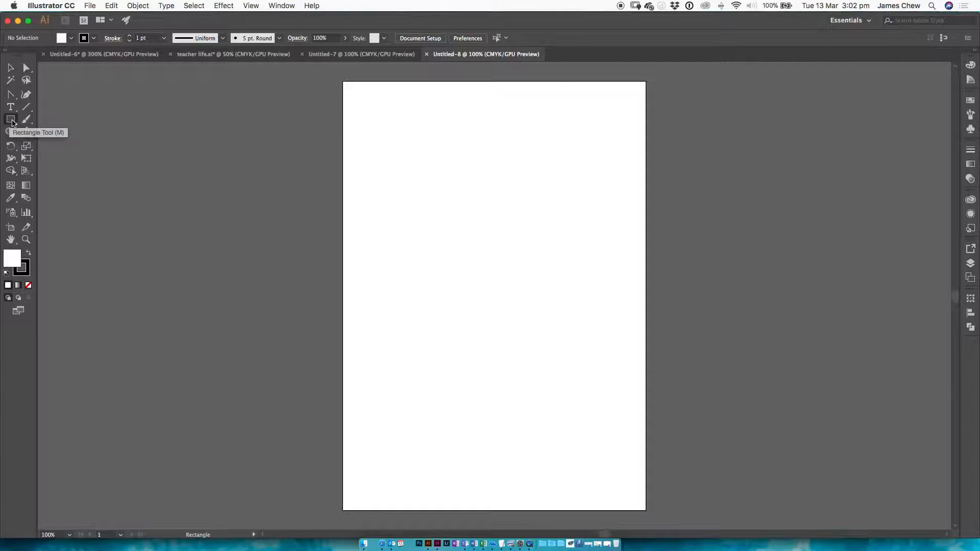
{"action": "left_click_drag", "start_coordinate": [12, 123], "coordinate": [62, 118]}
{"action": "mouse_move", "coordinate": [381, 120]}
{"action": "left_mouse_down"}
{"action": "mouse_move", "coordinate": [507, 178]}
{"action": "mouse_move", "coordinate": [430, 160]}
{"action": "mouse_move", "coordinate": [520, 224]}
{"action": "mouse_move", "coordinate": [478, 199]}
{"action": "left_mouse_up"}
{"action": "key", "text": "shift"}
{"action": "key", "text": "shift"}
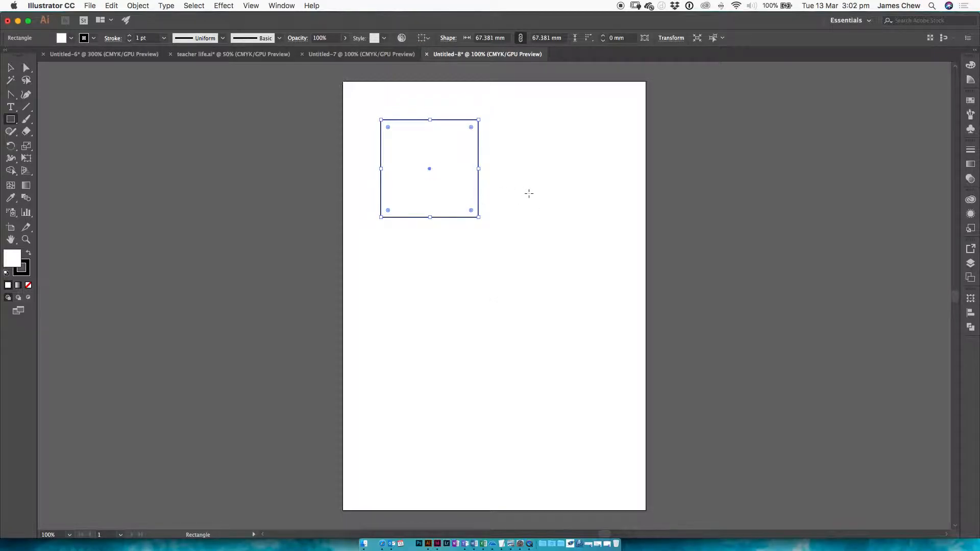
Draw a trial rectangle to the right of the square and delete it
{"action": "left_click_drag", "start_coordinate": [504, 127], "coordinate": [625, 216]}
{"action": "key", "text": "shift"}
{"action": "key", "text": "shift"}
{"action": "key", "text": "shift"}
{"action": "key", "text": "shift"}
{"action": "key", "text": "Delete"}
Check the step two sample in the PDF and draw a circle about 48 mm wide inside the square with the Ellipse tool
{"action": "key", "text": "super+Tab"}
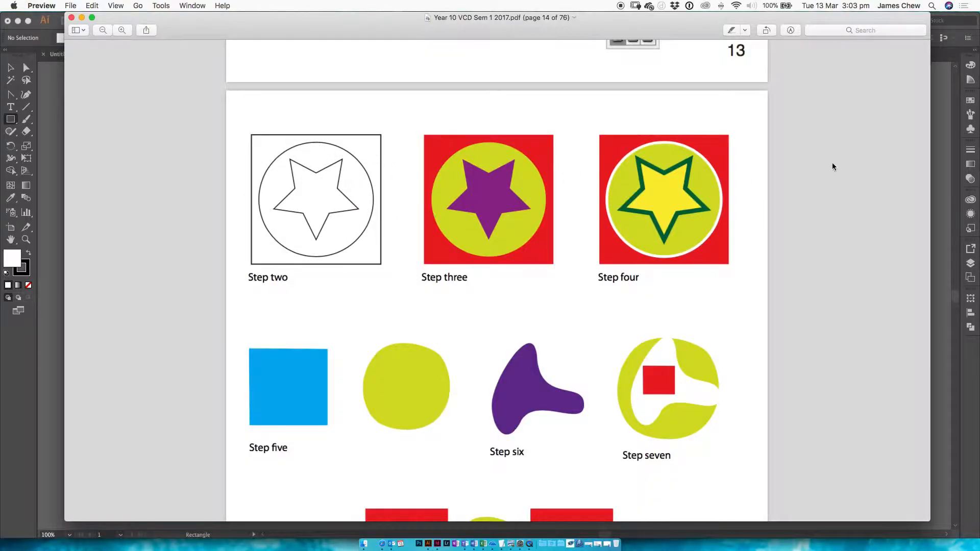
{"action": "left_click", "coordinate": [936, 152]}
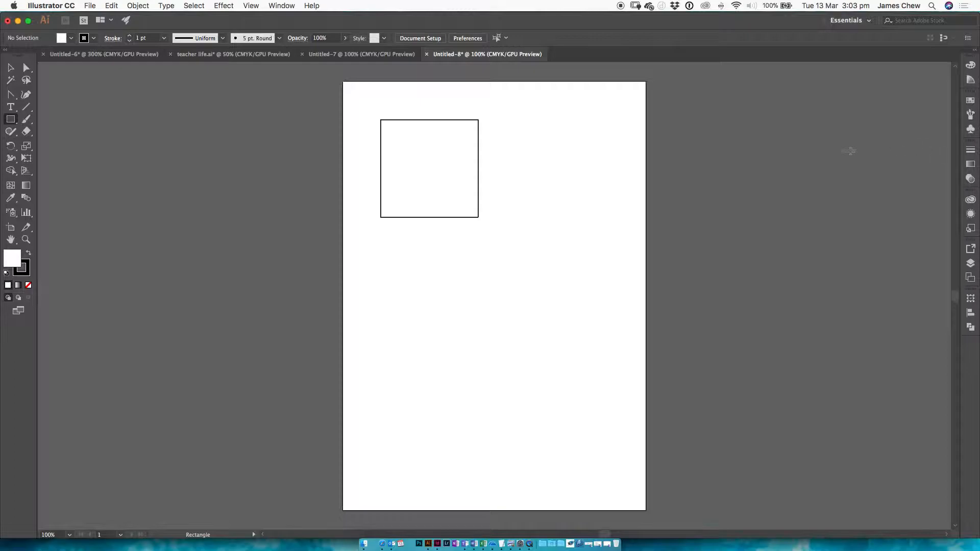
{"action": "left_click", "coordinate": [12, 120]}
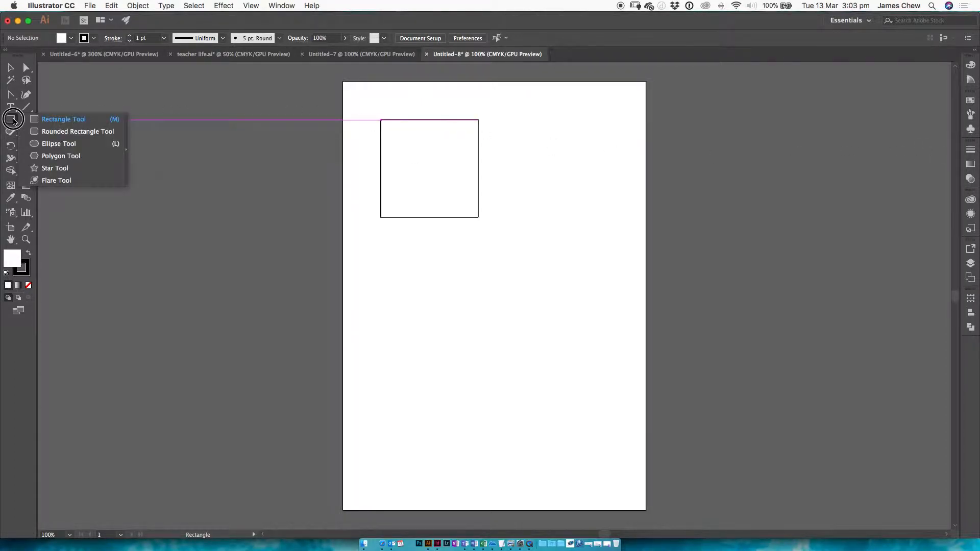
{"action": "left_click", "coordinate": [56, 143]}
{"action": "left_click_drag", "start_coordinate": [394, 142], "coordinate": [461, 186]}
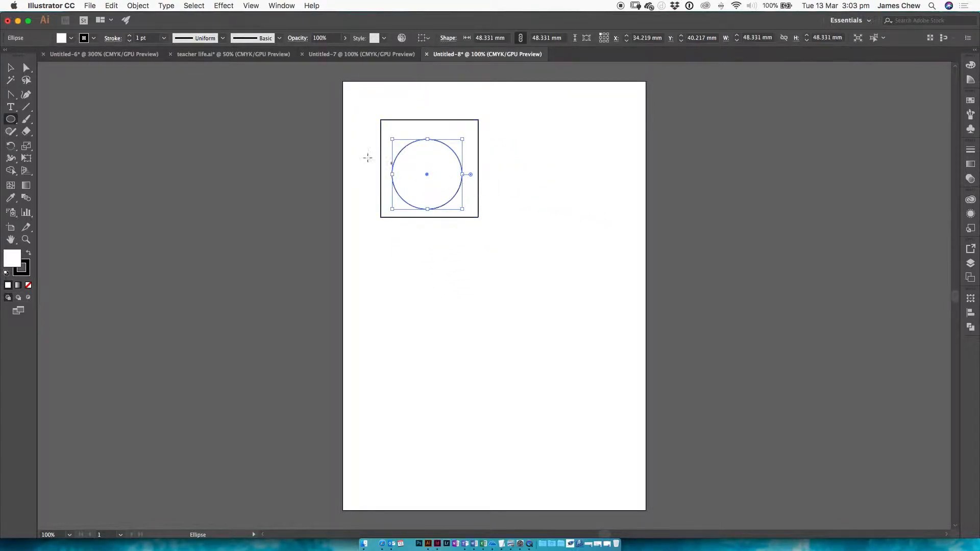
Enlarge the circle slightly, centre it inside the square and deselect it
{"action": "left_click", "coordinate": [10, 67]}
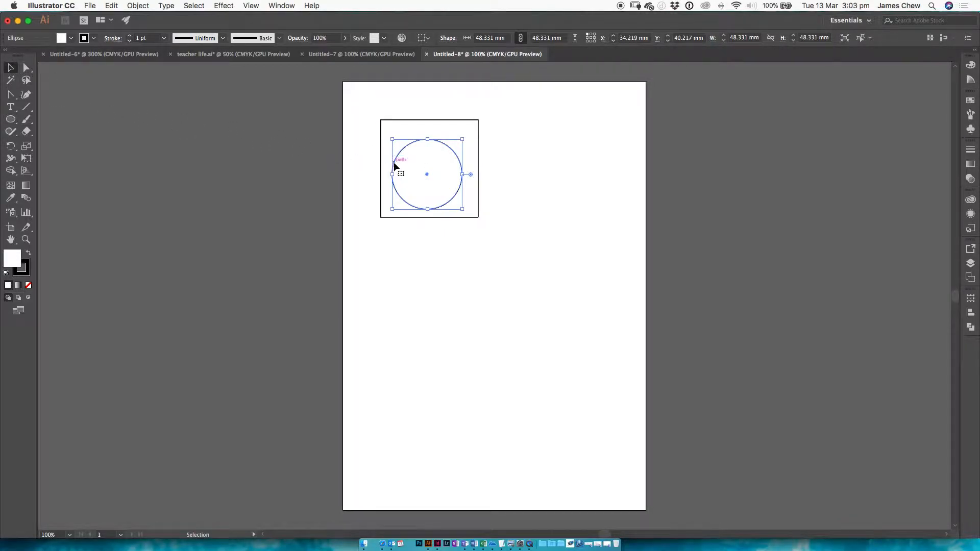
{"action": "left_click", "coordinate": [12, 67]}
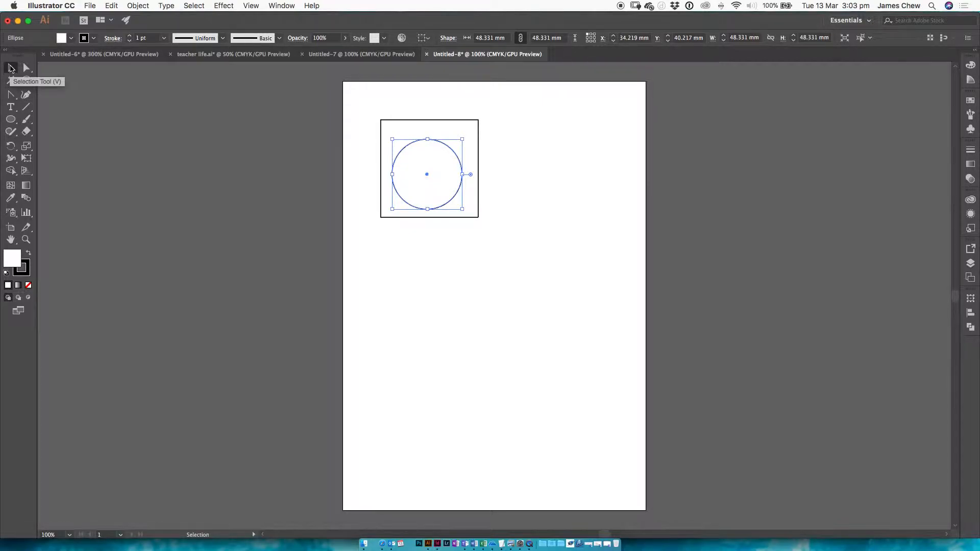
{"action": "mouse_move", "coordinate": [448, 150]}
{"action": "left_mouse_down"}
{"action": "mouse_move", "coordinate": [557, 146]}
{"action": "mouse_move", "coordinate": [439, 140]}
{"action": "left_mouse_up"}
{"action": "left_click_drag", "start_coordinate": [462, 201], "coordinate": [516, 207]}
{"action": "left_click", "coordinate": [522, 198]}
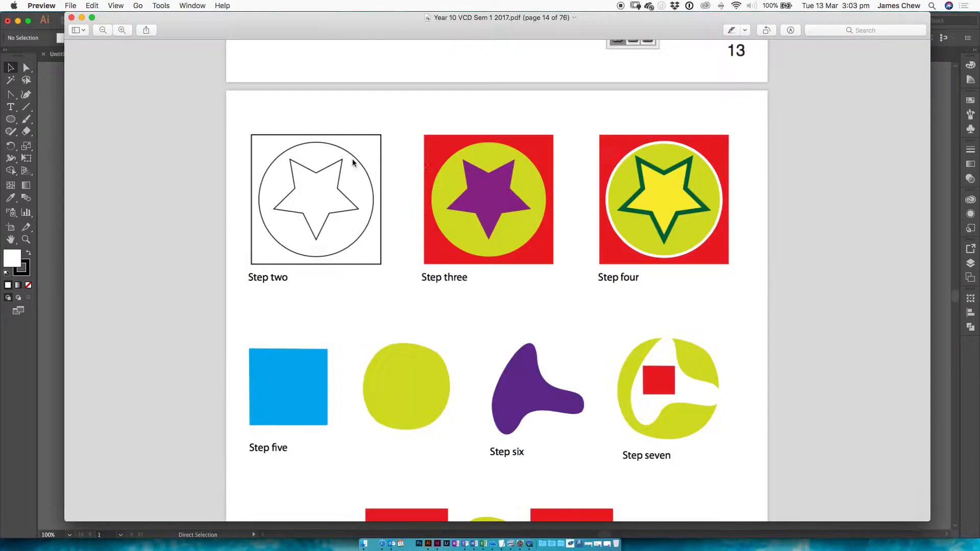
Consult the step two sample and draw a five-pointed star about 36 mm wide from the circle's centre with the Star tool
{"action": "key", "text": "super+Tab"}
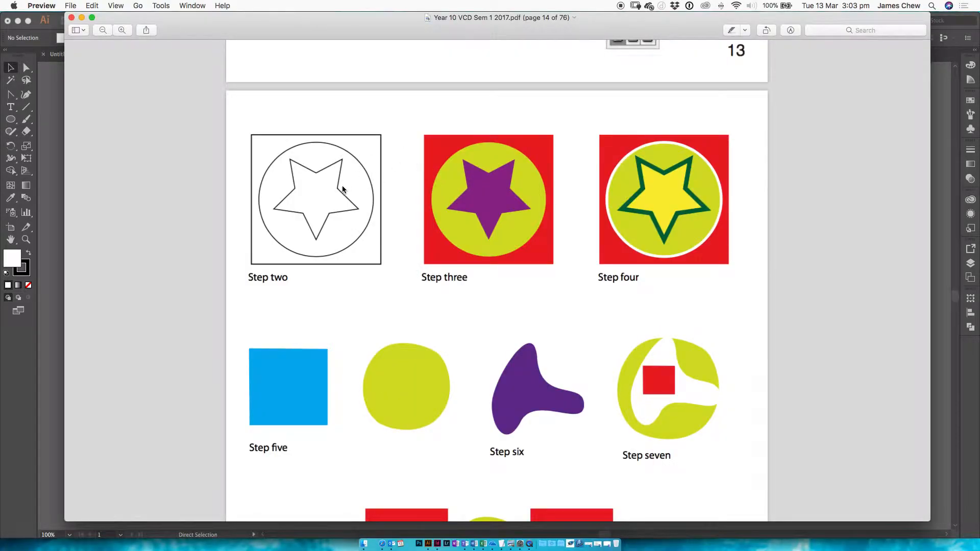
{"action": "left_click", "coordinate": [60, 128]}
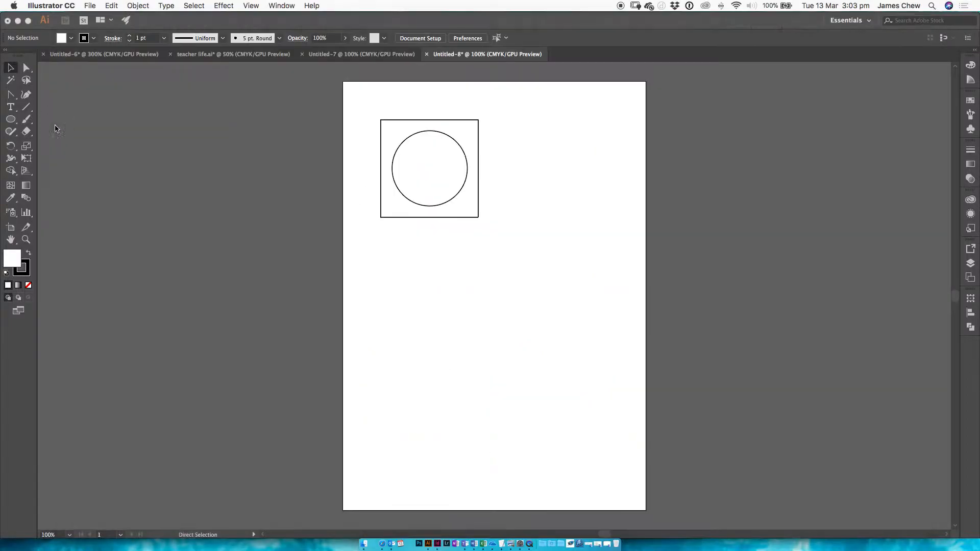
{"action": "left_click", "coordinate": [11, 122]}
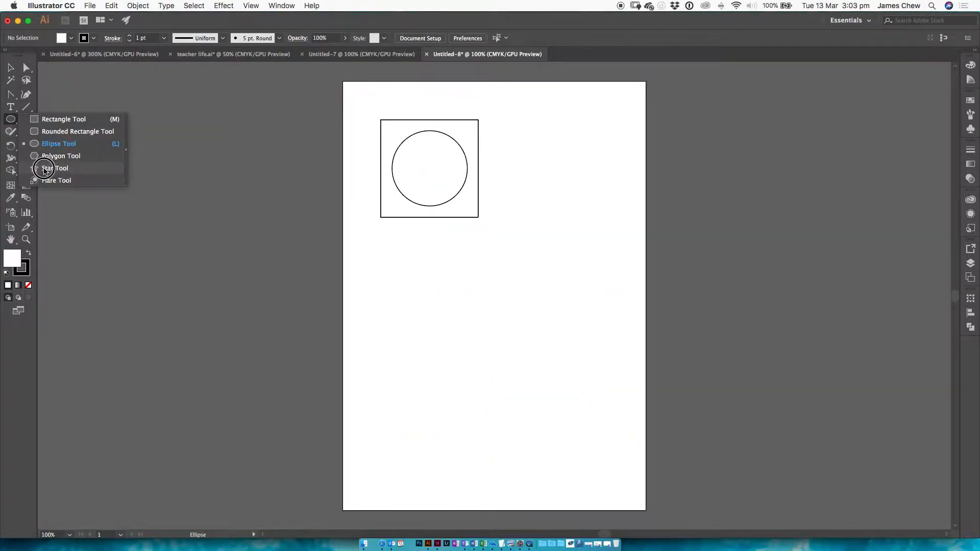
{"action": "left_click", "coordinate": [54, 168]}
{"action": "left_click_drag", "start_coordinate": [428, 168], "coordinate": [450, 184]}
{"action": "left_click", "coordinate": [10, 67]}
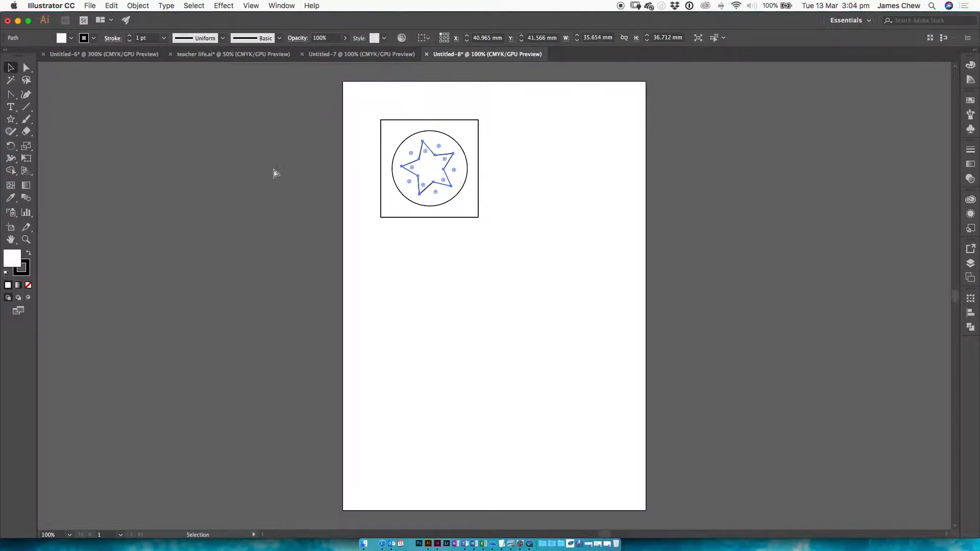
Narrow the PDF window in Preview, examine the step three sample and return to Illustrator
{"action": "key", "text": "super+Tab"}
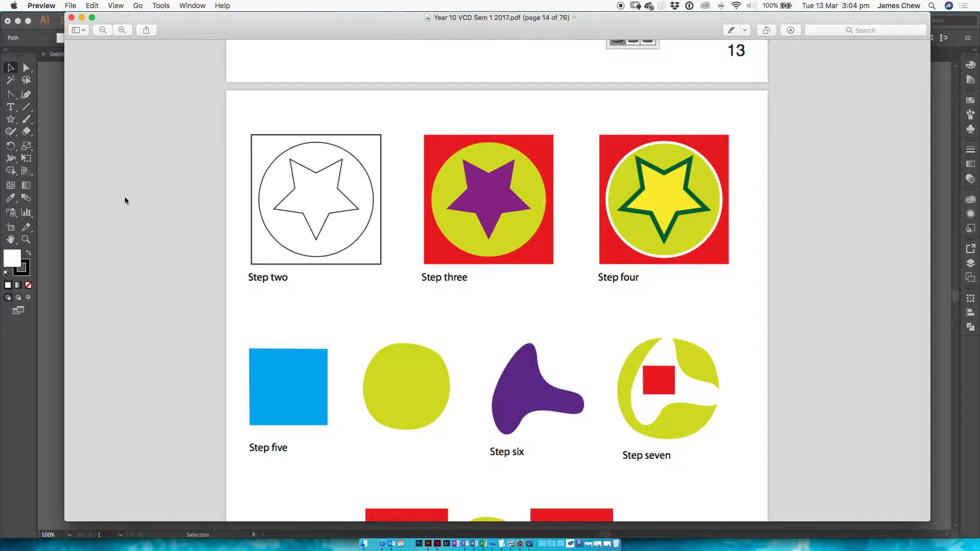
{"action": "left_click_drag", "start_coordinate": [65, 206], "coordinate": [369, 204]}
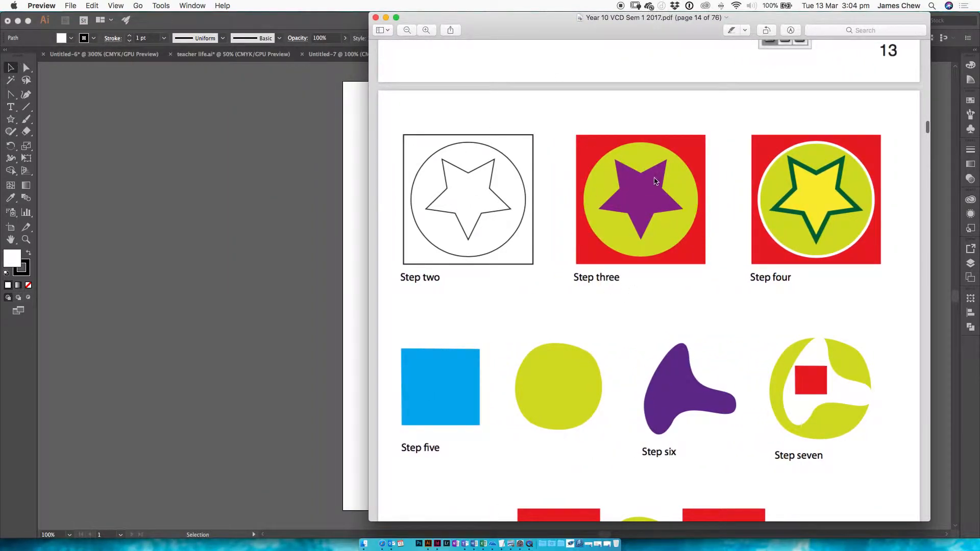
{"action": "left_click", "coordinate": [309, 183]}
Select the square, circle and star together, then copy and paste them into the same document
{"action": "left_click_drag", "start_coordinate": [510, 113], "coordinate": [318, 296]}
{"action": "left_click", "coordinate": [498, 113]}
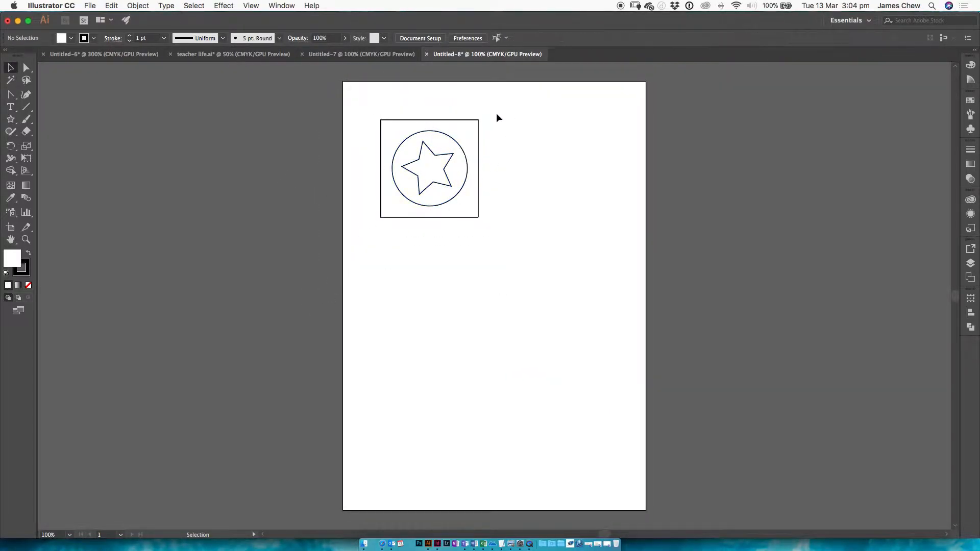
{"action": "left_click", "coordinate": [500, 111]}
{"action": "left_click_drag", "start_coordinate": [500, 111], "coordinate": [367, 229]}
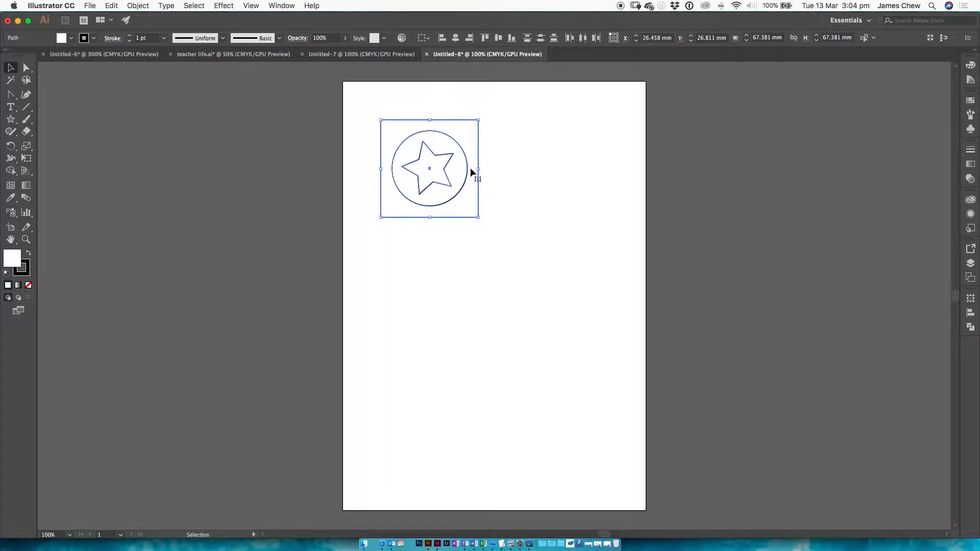
{"action": "left_click", "coordinate": [112, 6]}
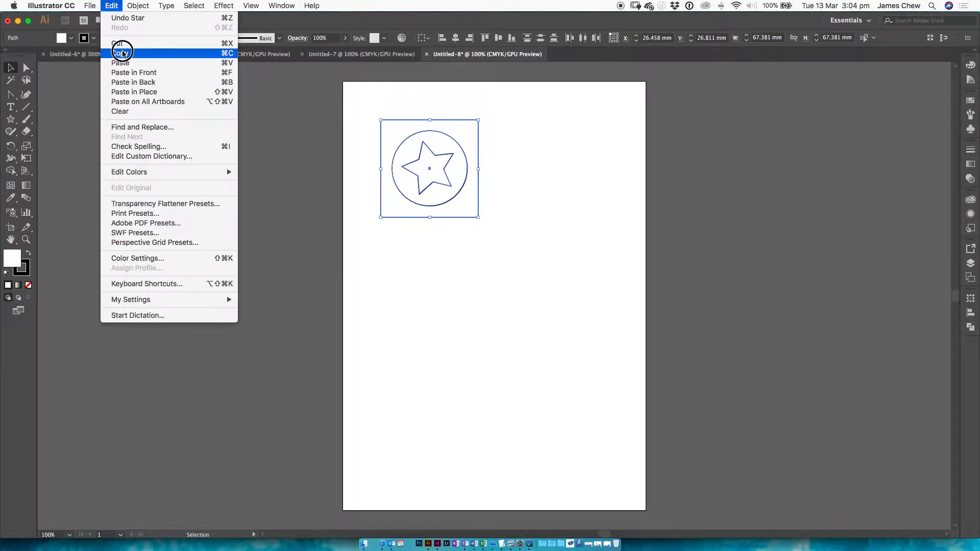
{"action": "left_click", "coordinate": [126, 53]}
{"action": "left_click", "coordinate": [112, 6]}
{"action": "left_click", "coordinate": [126, 63]}
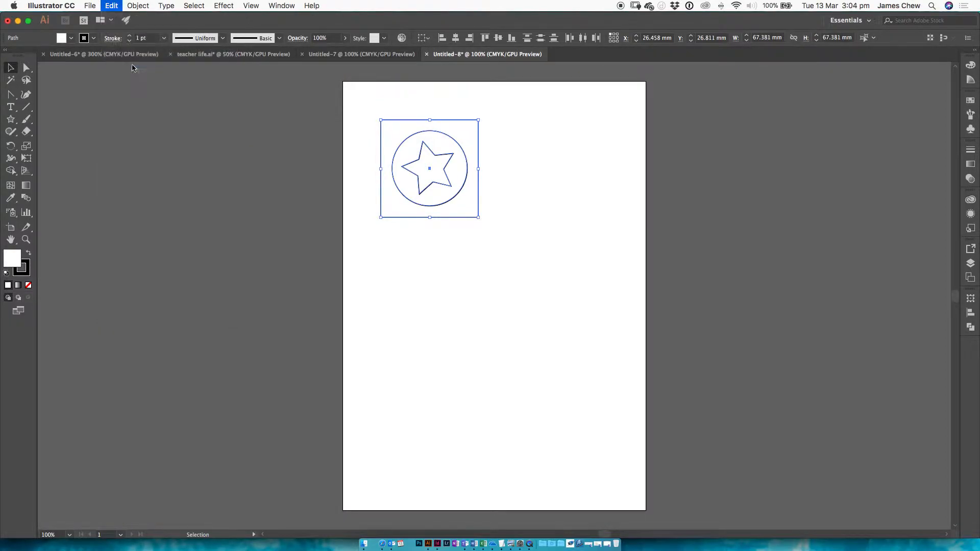
Remove the repositioned copy, reselect the original square, circle and star, and duplicate them about 83 mm to the right at the same height
{"action": "left_click_drag", "start_coordinate": [513, 245], "coordinate": [562, 117]}
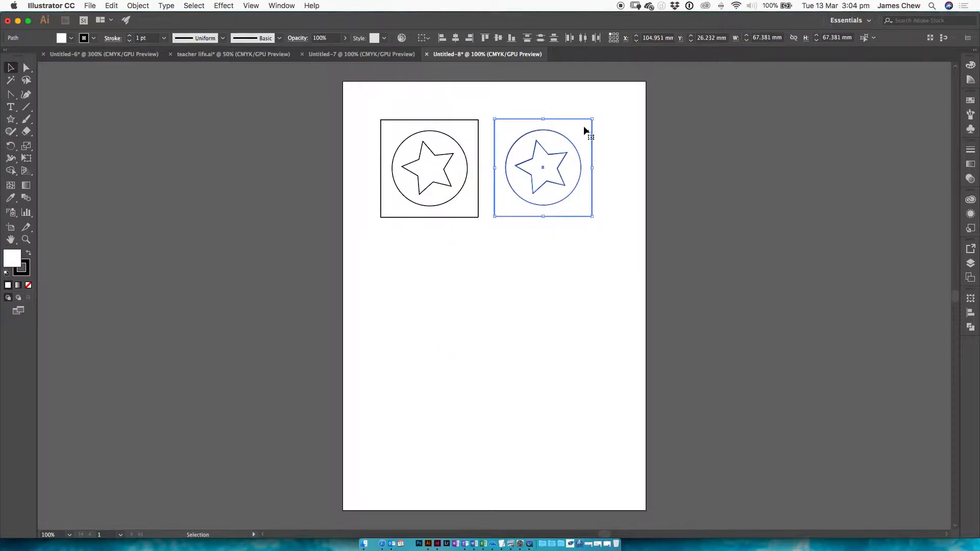
{"action": "key", "text": "Delete"}
{"action": "left_click_drag", "start_coordinate": [496, 109], "coordinate": [358, 232]}
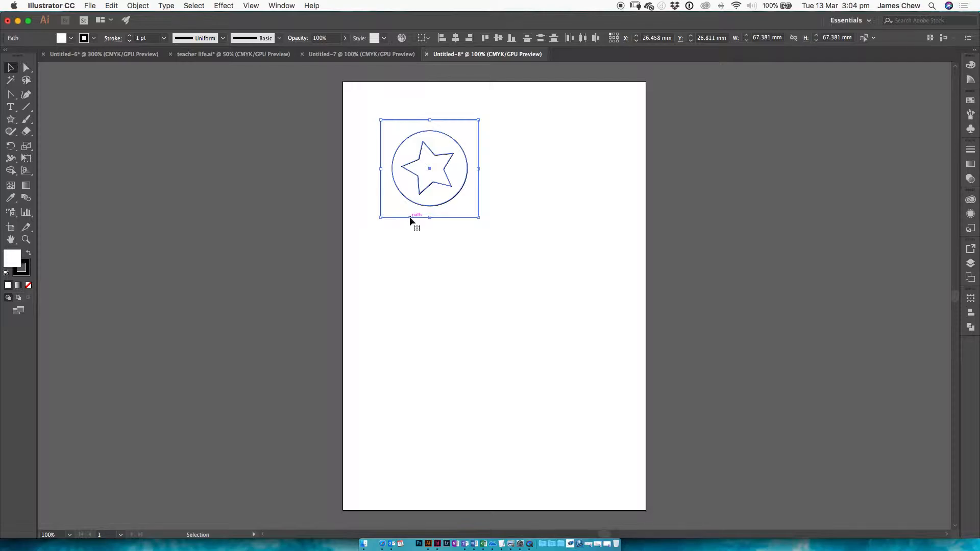
{"action": "left_click_drag", "start_coordinate": [409, 216], "coordinate": [529, 216]}
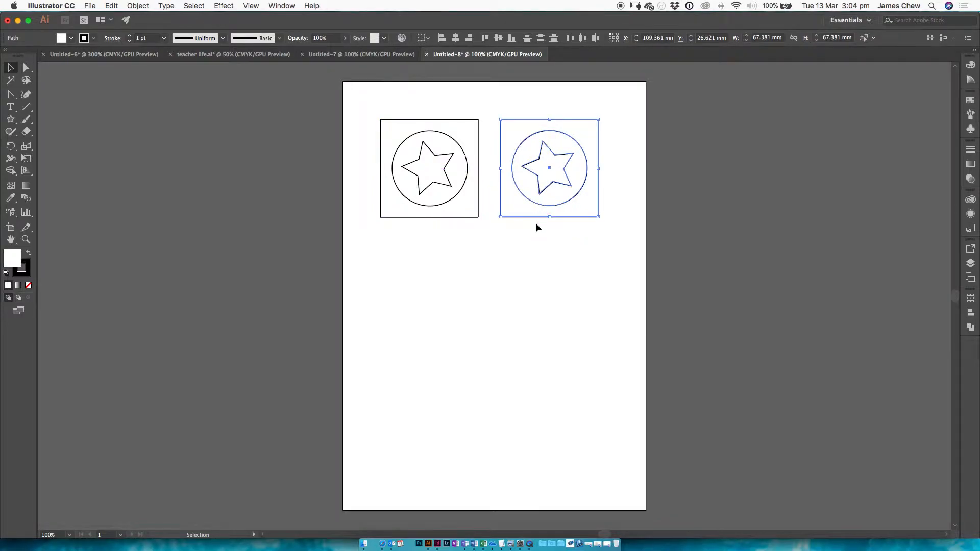
{"action": "left_click", "coordinate": [540, 249]}
Fill the duplicate's square with bright red and remove its stroke
{"action": "left_click_drag", "start_coordinate": [604, 114], "coordinate": [592, 137]}
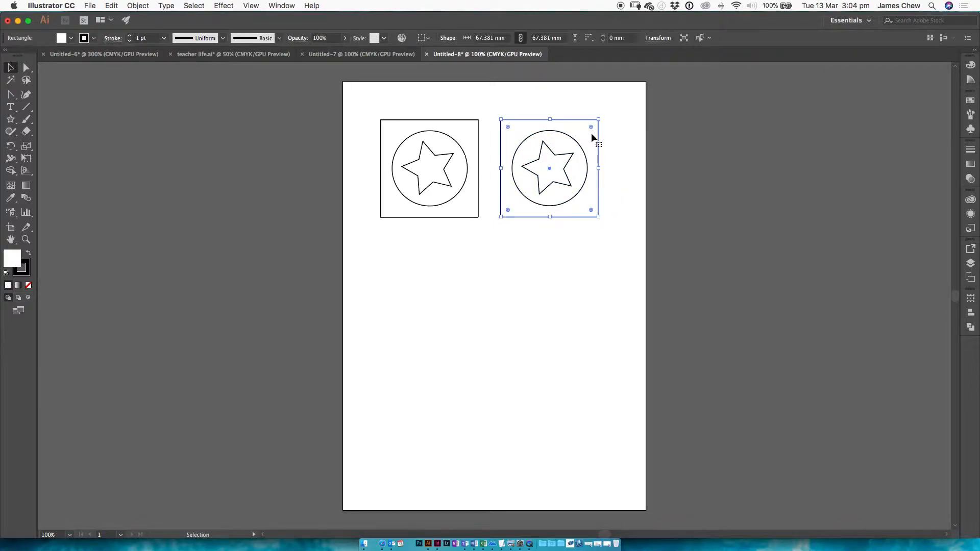
{"action": "double_click", "coordinate": [17, 260]}
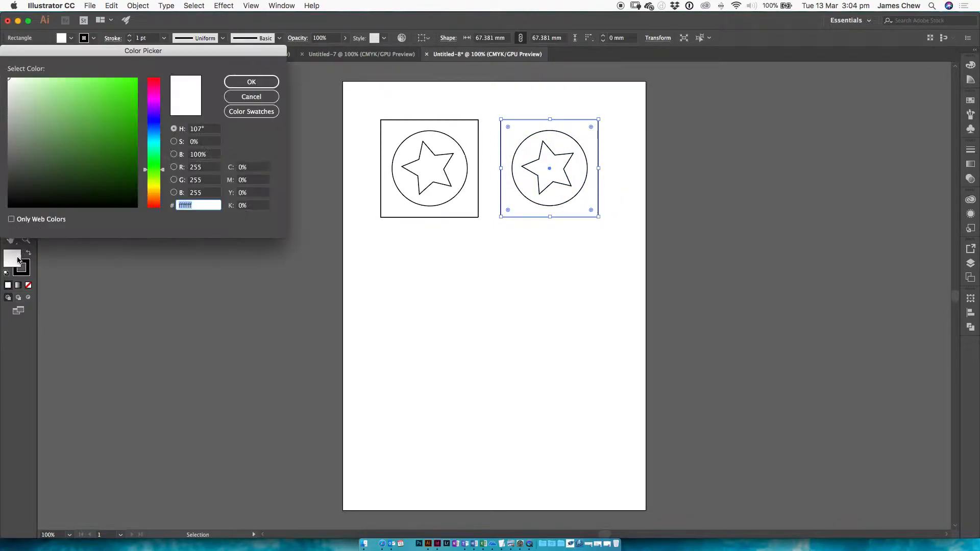
{"action": "left_click", "coordinate": [153, 79]}
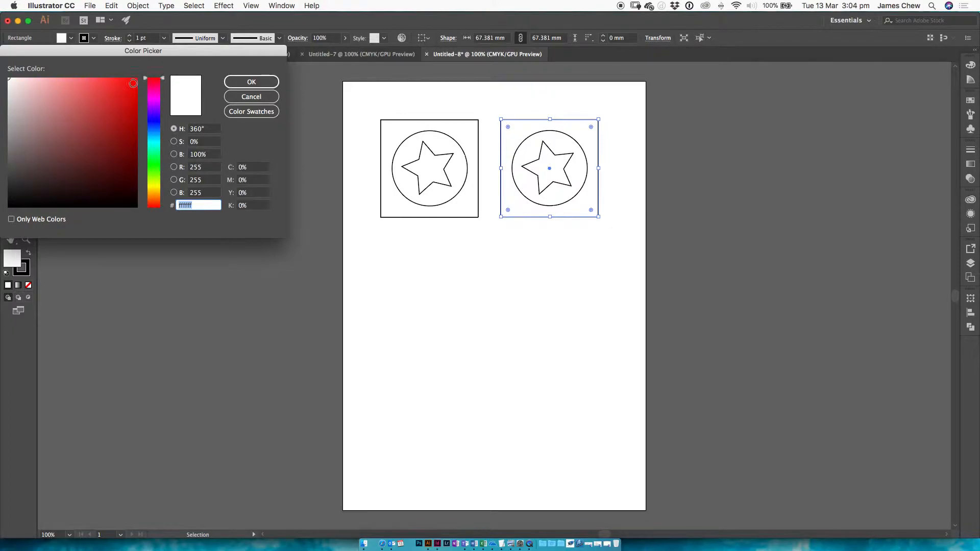
{"action": "left_click", "coordinate": [136, 78]}
{"action": "left_click", "coordinate": [252, 81]}
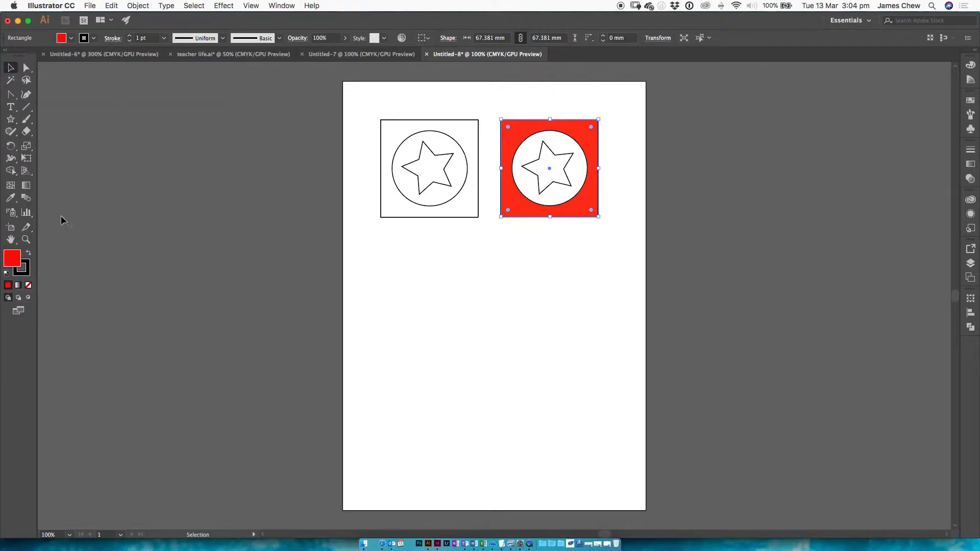
{"action": "left_click", "coordinate": [27, 272]}
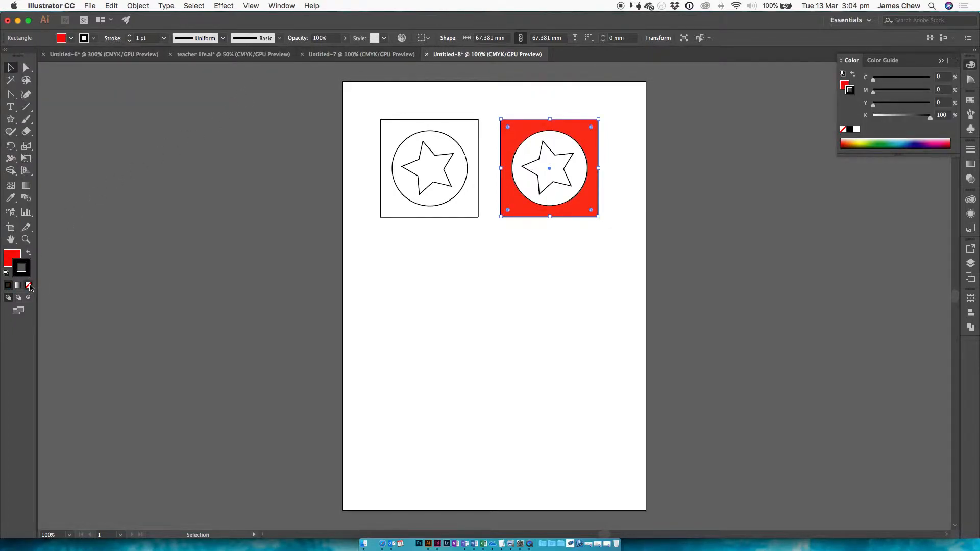
{"action": "left_click", "coordinate": [29, 285]}
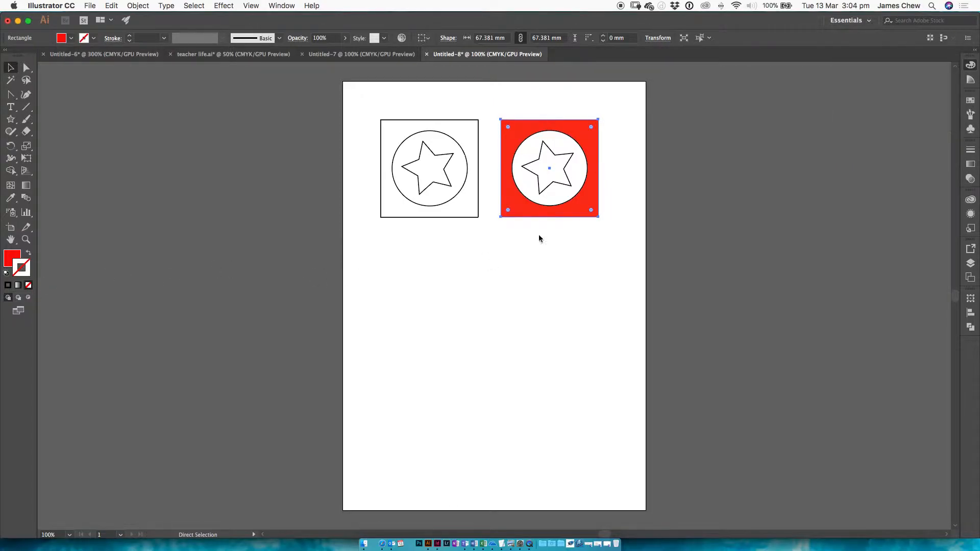
Check the step three sample in Preview, return to Illustrator and remove the stroke from the duplicate's circle
{"action": "key", "text": "super+Tab"}
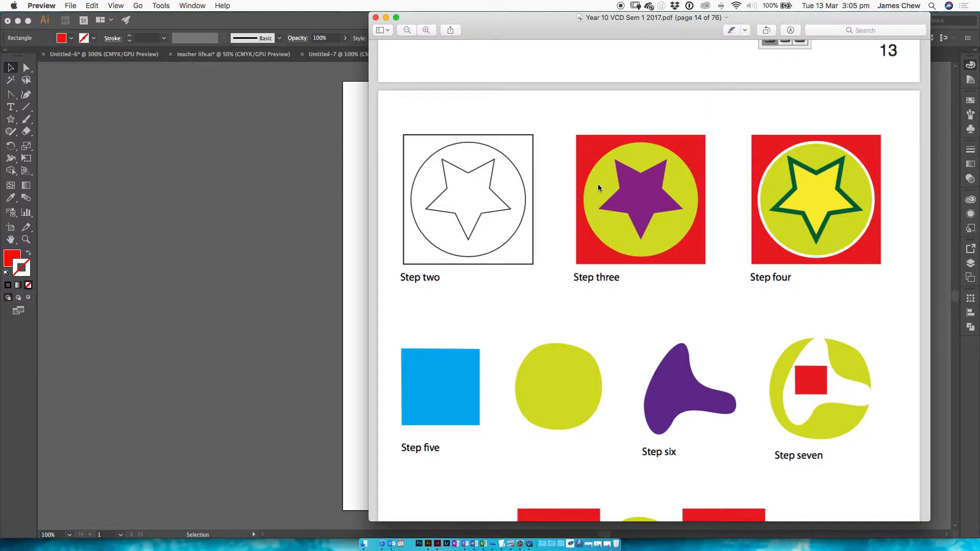
{"action": "left_click", "coordinate": [320, 212]}
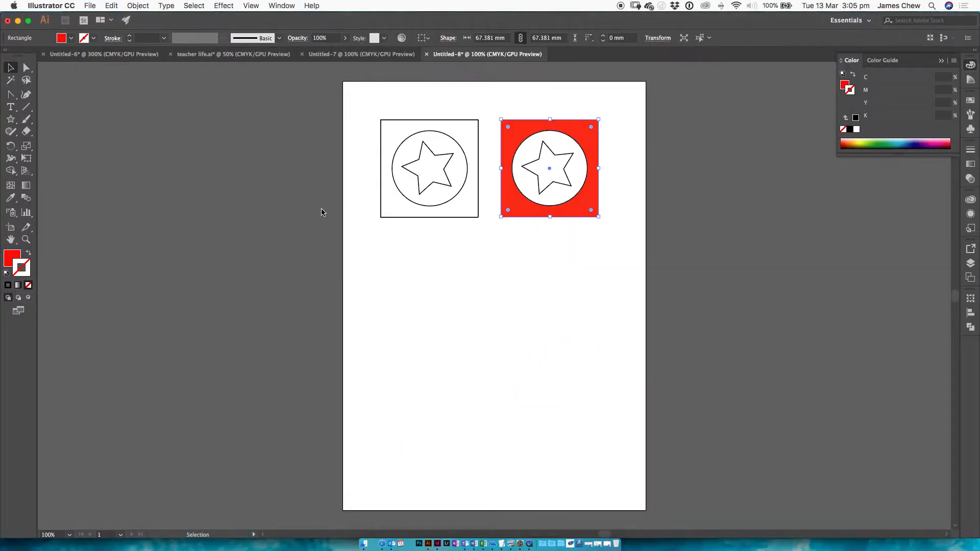
{"action": "left_click", "coordinate": [634, 164]}
{"action": "left_click", "coordinate": [583, 179]}
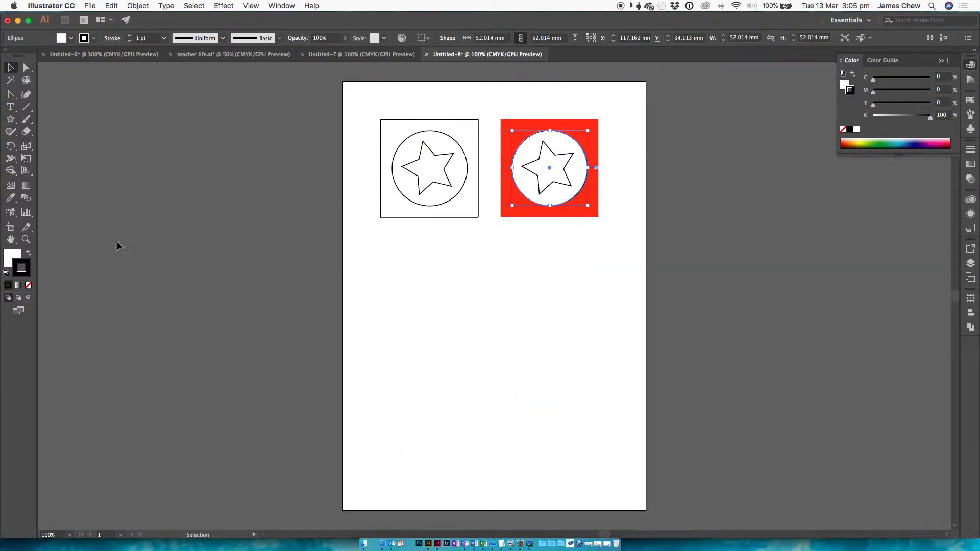
{"action": "left_click", "coordinate": [28, 285]}
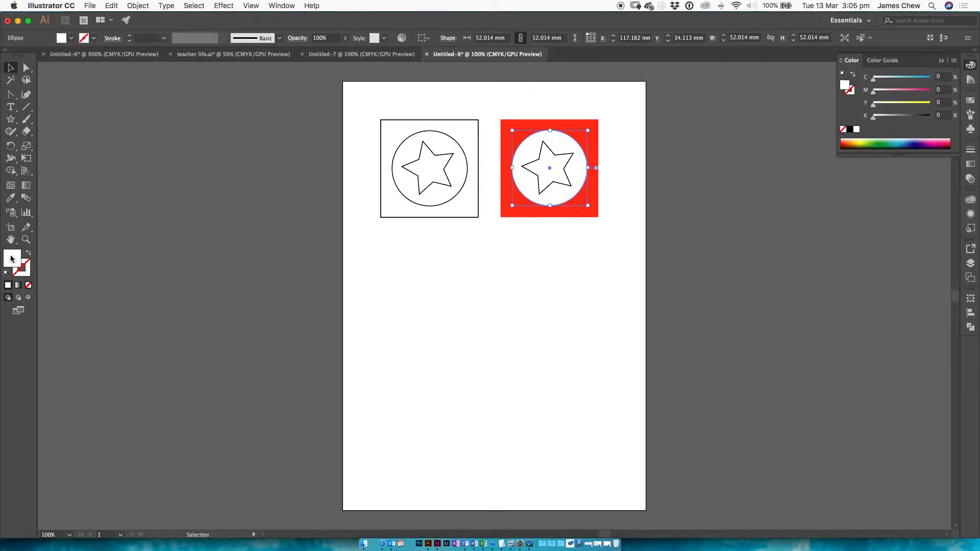
Fill the duplicate's circle with lime green, hex bff206
{"action": "double_click", "coordinate": [11, 259]}
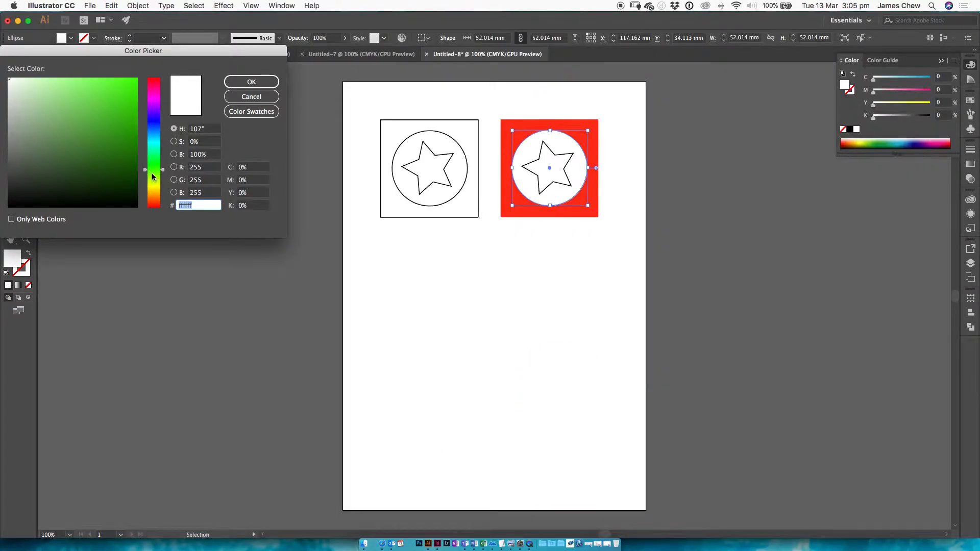
{"action": "left_click", "coordinate": [152, 175]}
{"action": "left_click_drag", "start_coordinate": [116, 122], "coordinate": [134, 84]}
{"action": "left_click", "coordinate": [152, 181]}
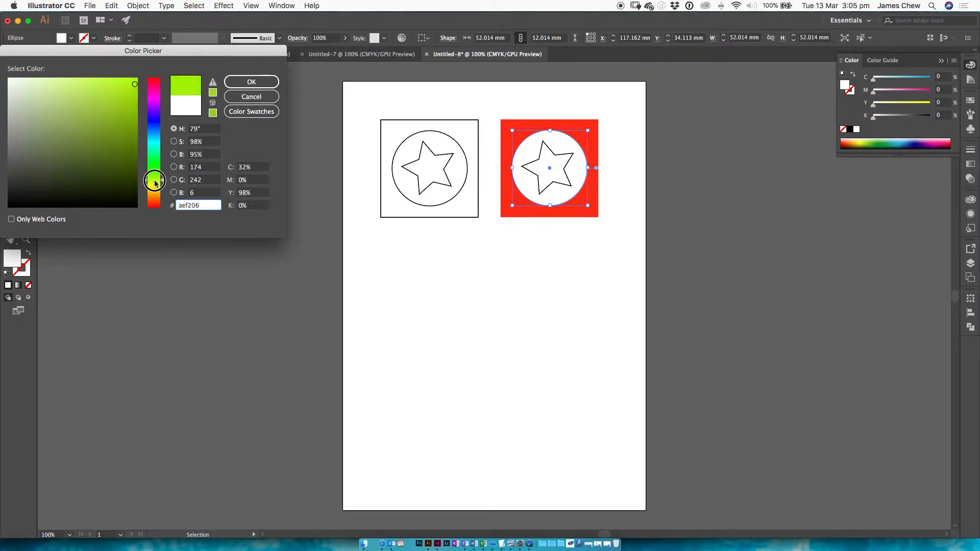
{"action": "left_click", "coordinate": [251, 83]}
Fill the duplicate's star with purple, hex 9c0acc, remove its stroke and deselect it
{"action": "left_click", "coordinate": [548, 169]}
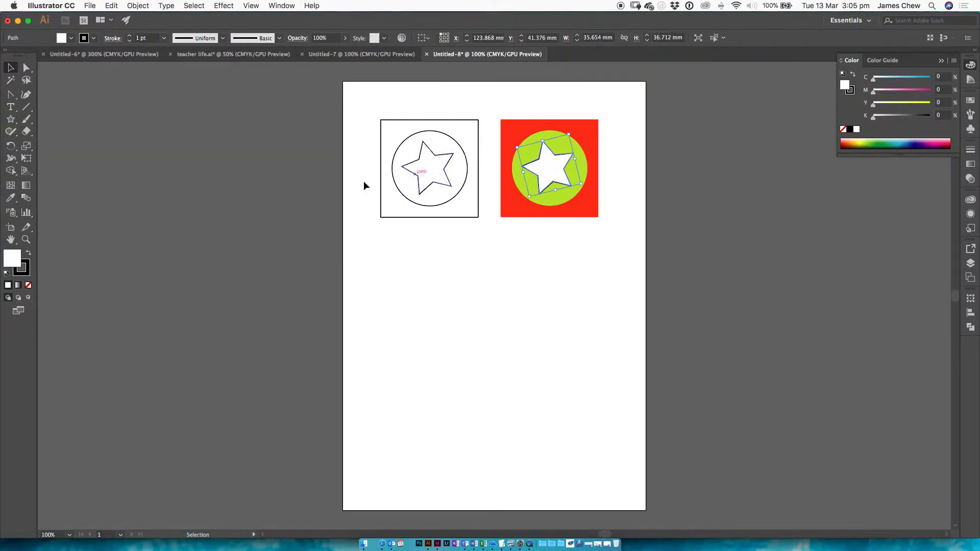
{"action": "double_click", "coordinate": [17, 262]}
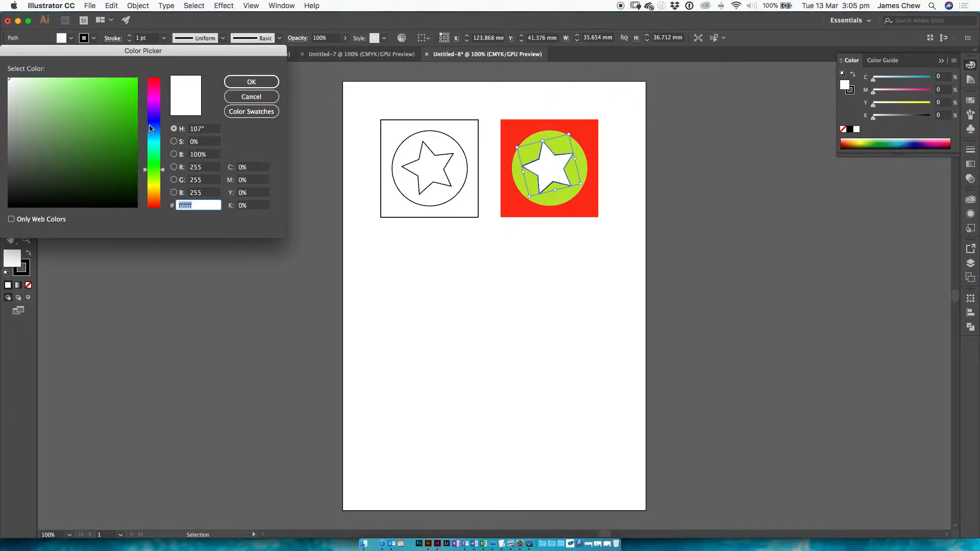
{"action": "left_click", "coordinate": [152, 99]}
{"action": "left_click", "coordinate": [131, 103]}
{"action": "left_click", "coordinate": [153, 105]}
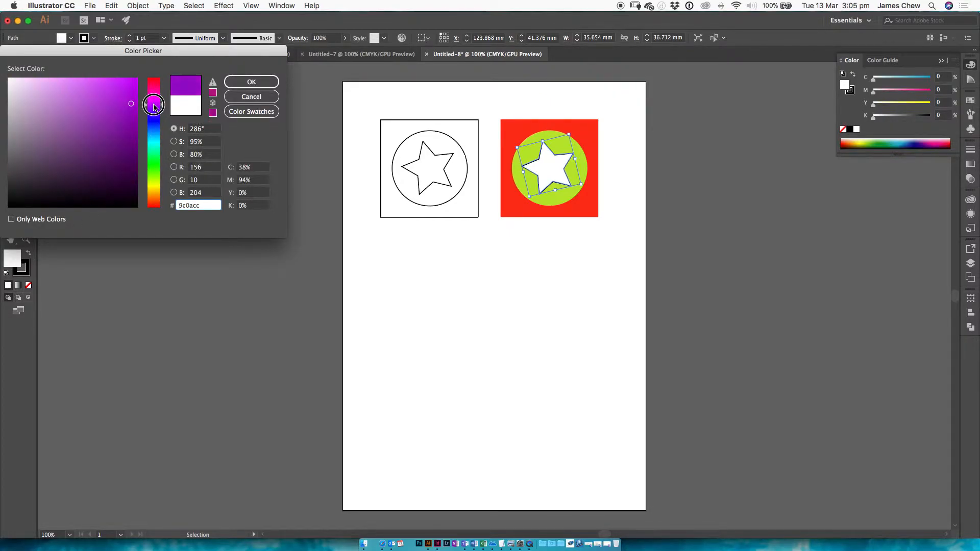
{"action": "left_click", "coordinate": [249, 82]}
{"action": "left_click", "coordinate": [21, 267]}
{"action": "left_click", "coordinate": [28, 285]}
{"action": "left_click", "coordinate": [603, 191]}
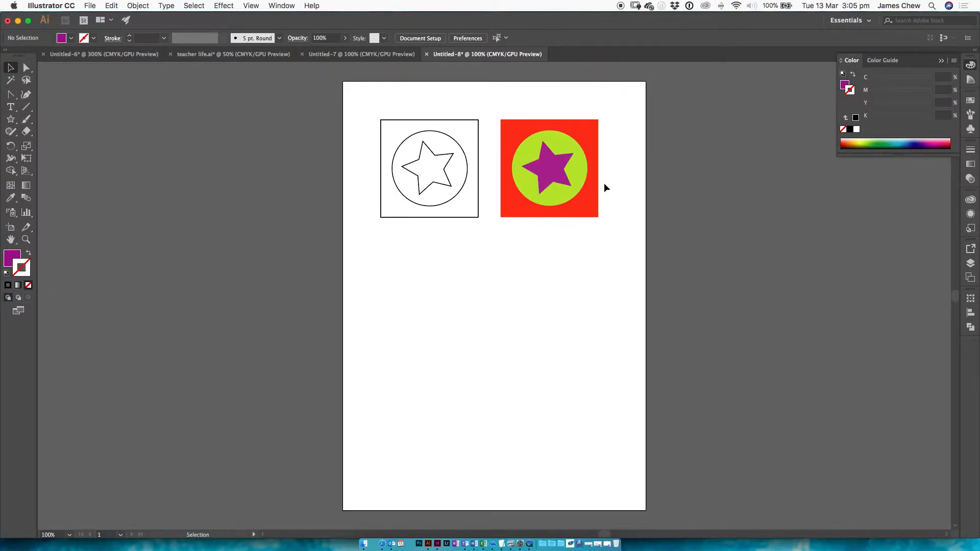
Select the coloured square, circle and star together and place a duplicate directly below the outlined original
{"action": "left_click_drag", "start_coordinate": [619, 156], "coordinate": [522, 248]}
{"action": "left_click_drag", "start_coordinate": [626, 126], "coordinate": [521, 248]}
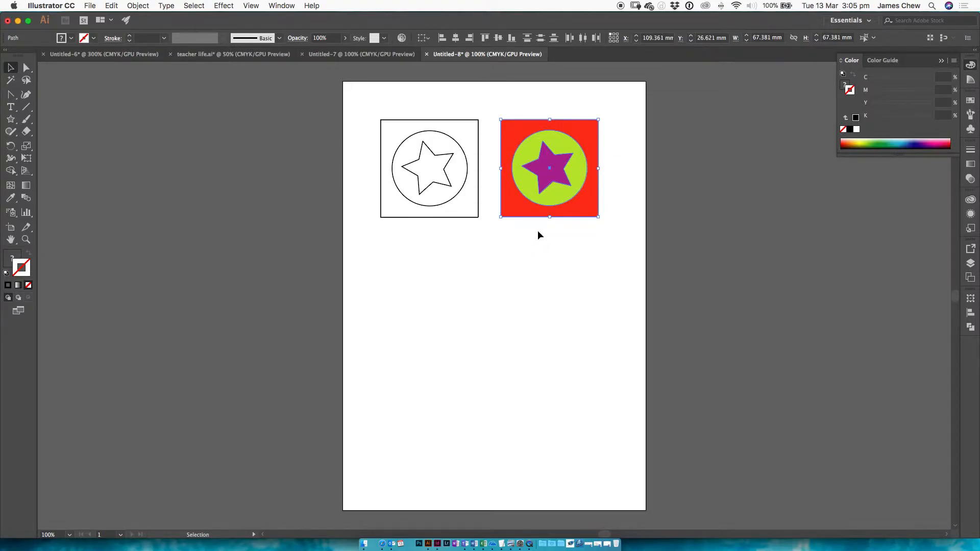
{"action": "left_click_drag", "start_coordinate": [557, 160], "coordinate": [436, 278]}
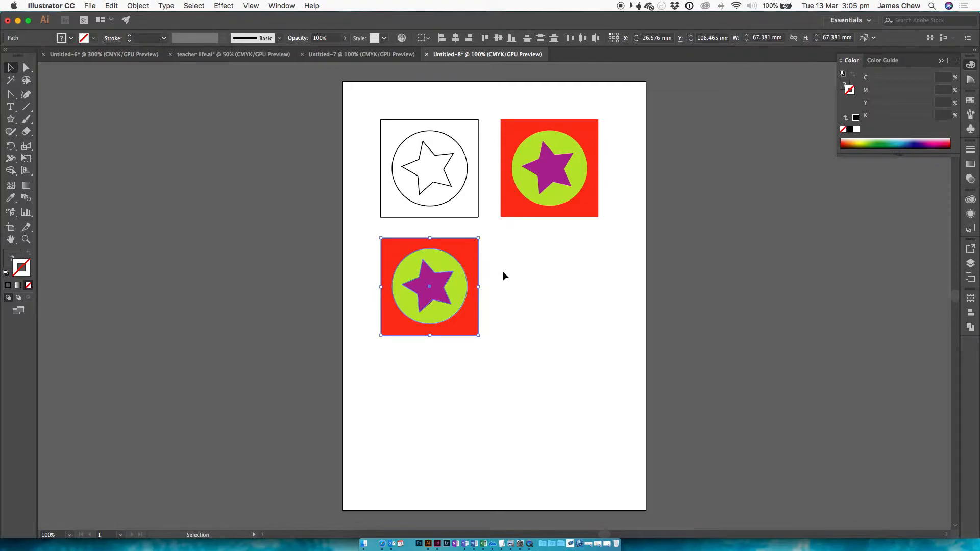
{"action": "left_click", "coordinate": [500, 259]}
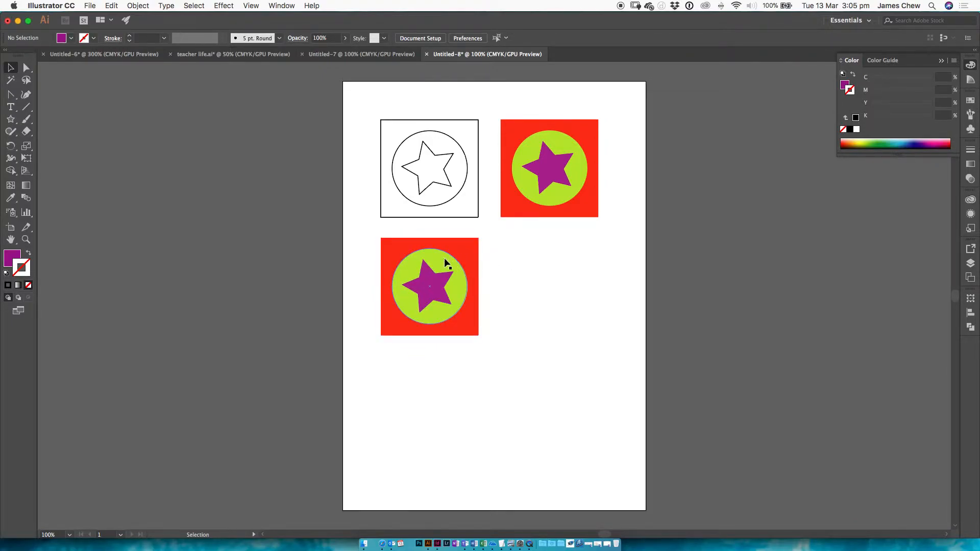
Apply a white stroke to the green circle in the lower copy
{"action": "left_click", "coordinate": [444, 263]}
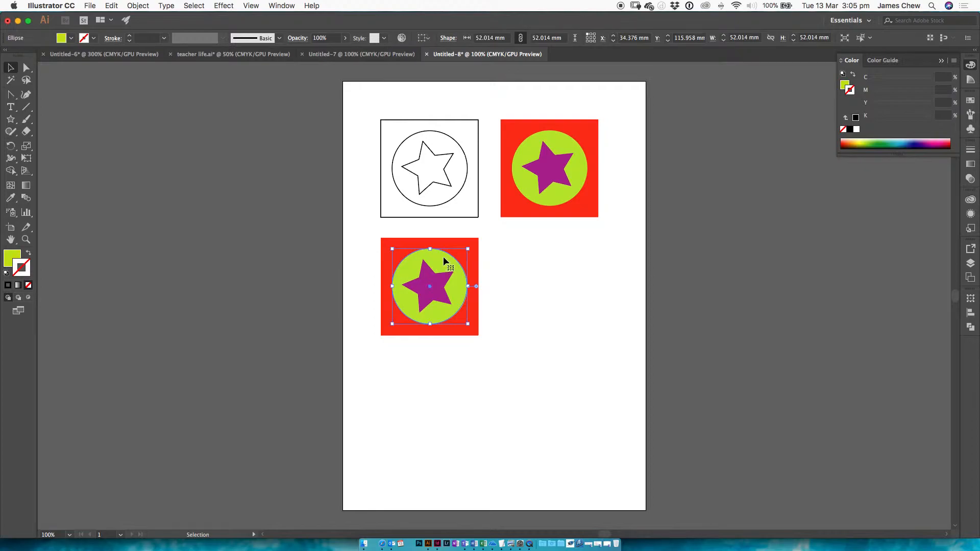
{"action": "double_click", "coordinate": [28, 273]}
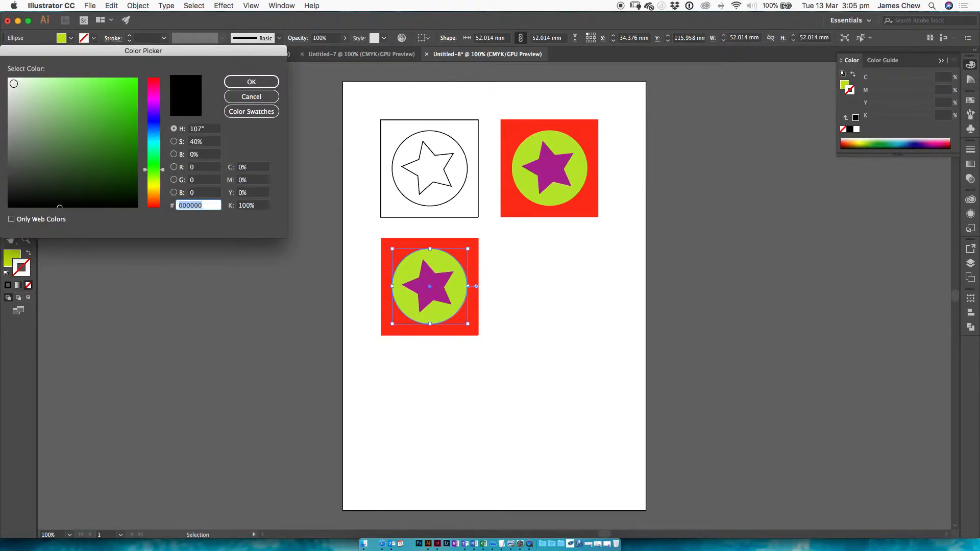
{"action": "left_click", "coordinate": [15, 84]}
{"action": "left_click", "coordinate": [251, 82]}
{"action": "left_click", "coordinate": [504, 256]}
Set the stroke weight of the lower copy's circle to 4 pt and deselect it
{"action": "left_click", "coordinate": [452, 261]}
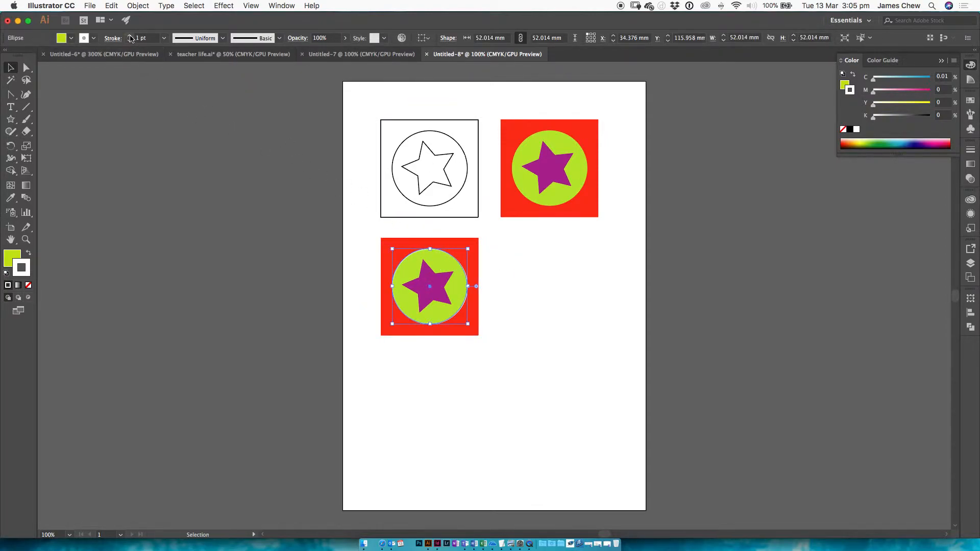
{"action": "left_click", "coordinate": [129, 36]}
{"action": "left_click", "coordinate": [129, 36]}
{"action": "left_click", "coordinate": [130, 36]}
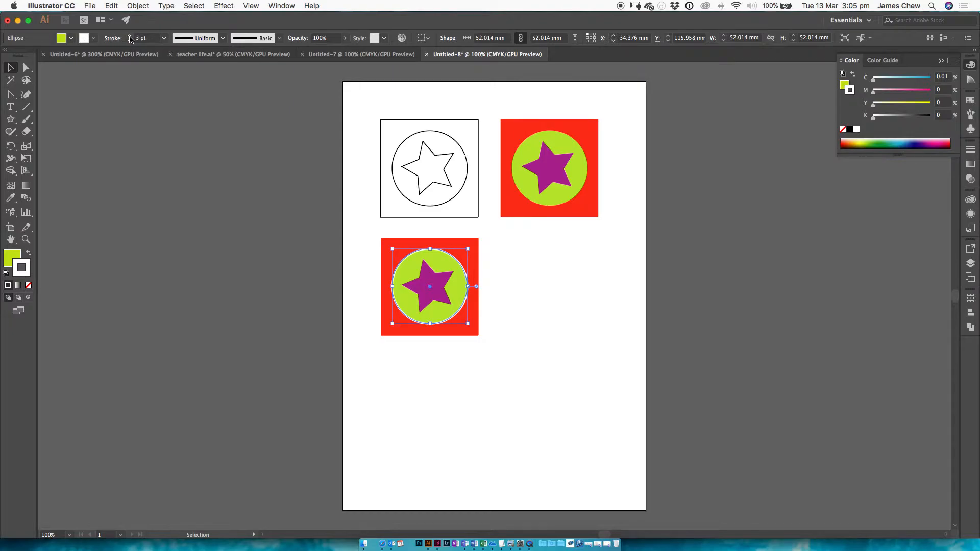
{"action": "left_click", "coordinate": [525, 284]}
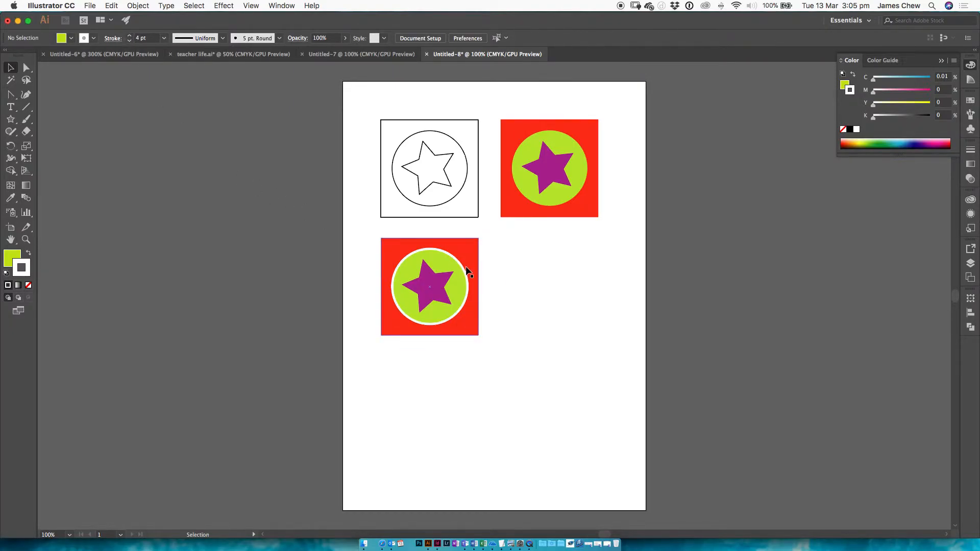
Swap the fill and stroke colours of the lower copy's star and set its stroke weight to 5 pt
{"action": "key", "text": "super+equal"}
{"action": "key", "text": "super+equal"}
{"action": "key", "text": "super+equal"}
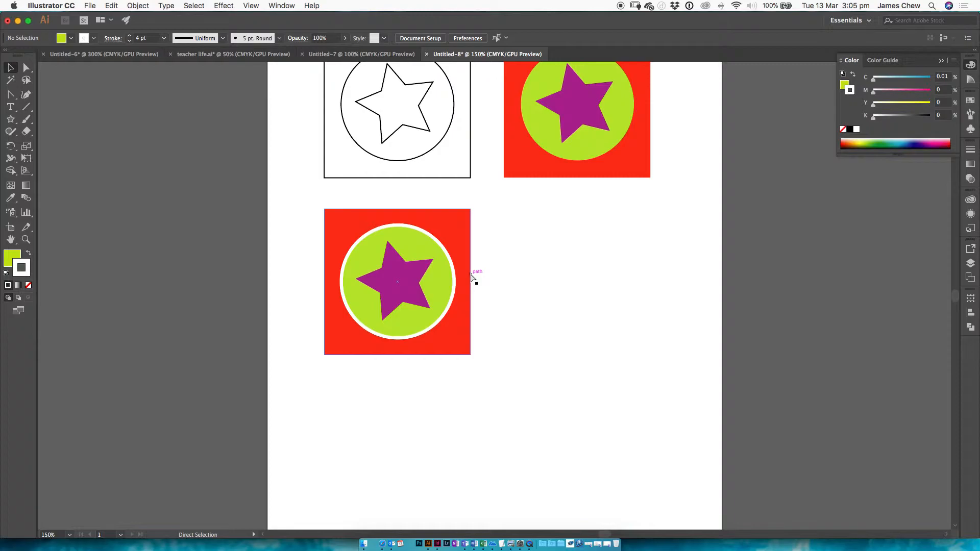
{"action": "key", "text": "super+minus"}
{"action": "key", "text": "super+minus"}
{"action": "key", "text": "super+equal"}
{"action": "key", "text": "super+equal"}
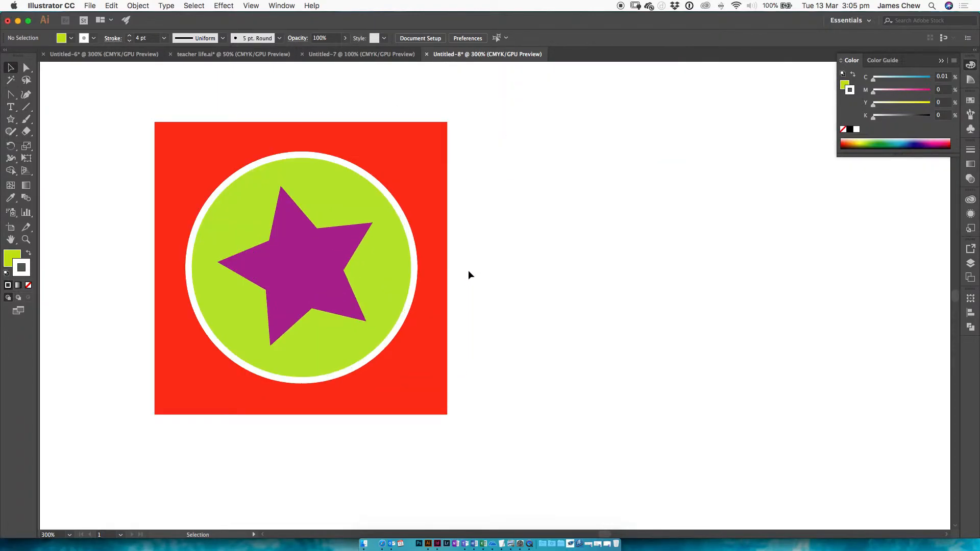
{"action": "left_click", "coordinate": [311, 266]}
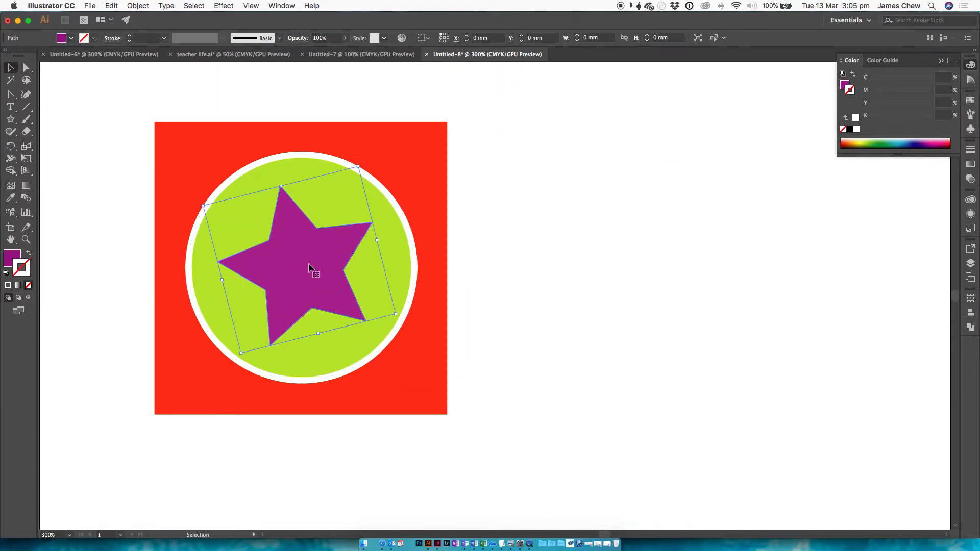
{"action": "left_click", "coordinate": [28, 255]}
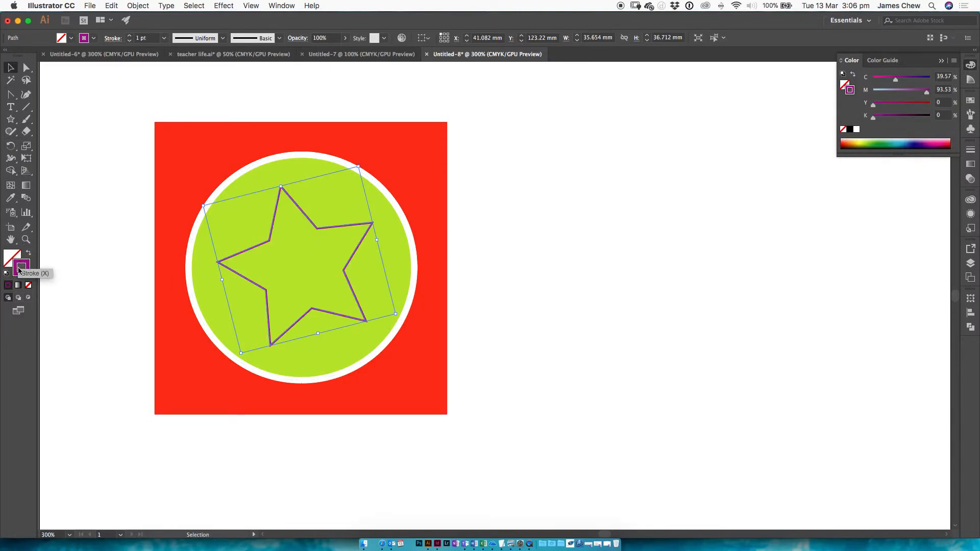
{"action": "left_click", "coordinate": [129, 37]}
{"action": "left_click", "coordinate": [130, 37]}
{"action": "left_click", "coordinate": [130, 37]}
{"action": "left_click", "coordinate": [129, 37]}
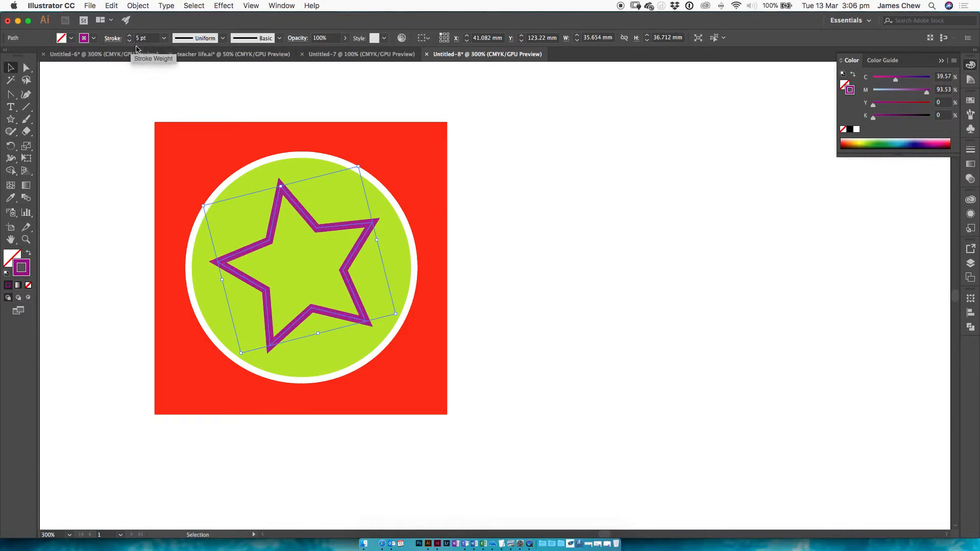
Set the star's stroke to dark green (C 79.61, M 0, Y 100, K 41) and switch to Preview to check the step four sample
{"action": "left_click", "coordinate": [871, 143]}
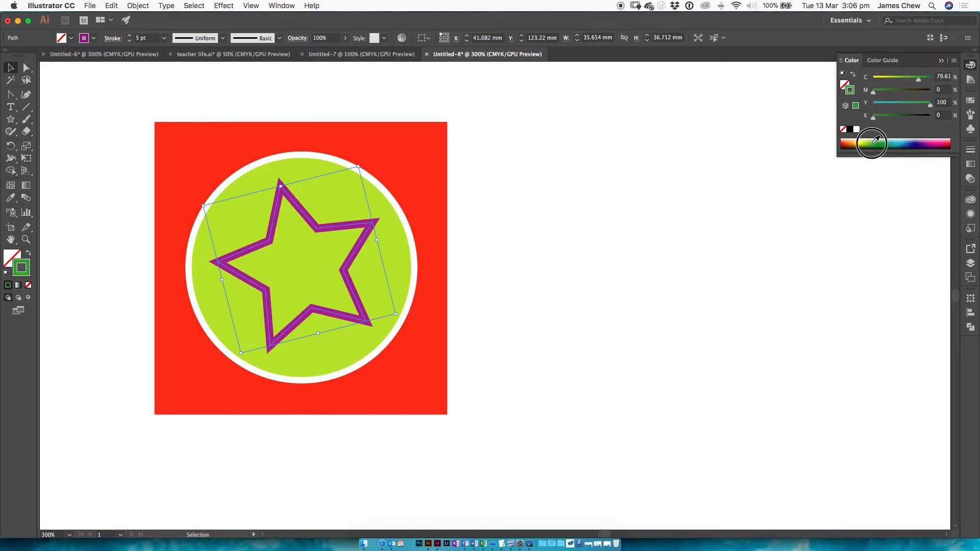
{"action": "left_click_drag", "start_coordinate": [873, 117], "coordinate": [896, 117]}
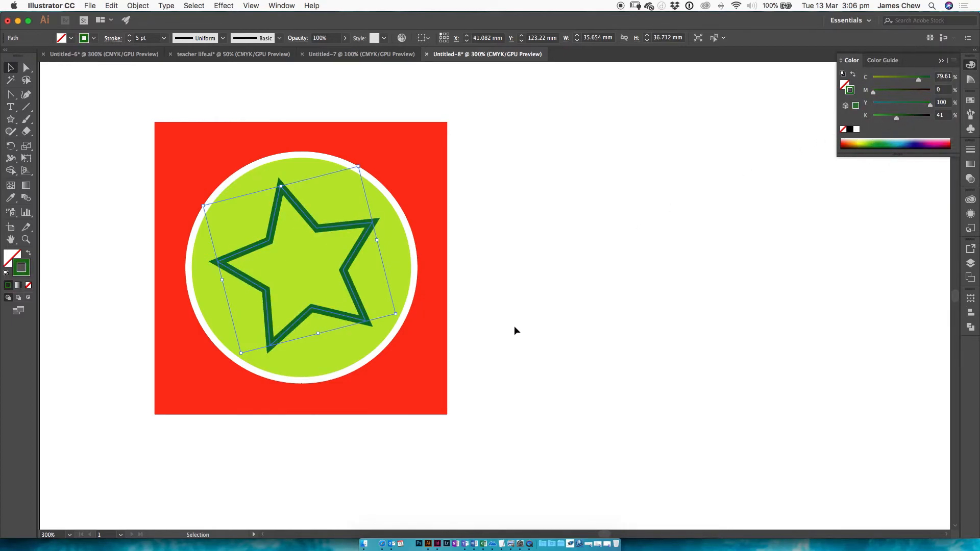
{"action": "left_click", "coordinate": [513, 546]}
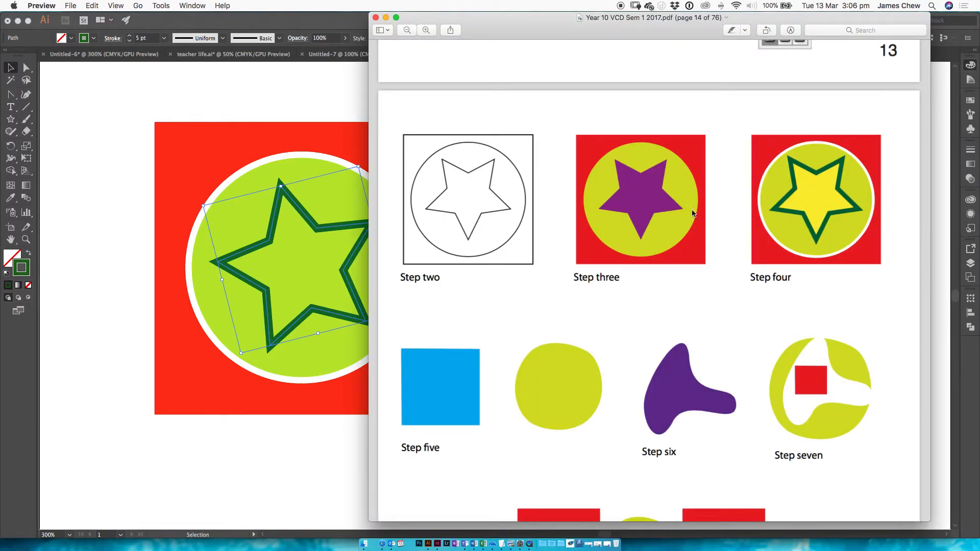
Switch back to Illustrator and fill the lower copy's star with greenish yellow (#ddf400)
{"action": "left_click", "coordinate": [136, 332]}
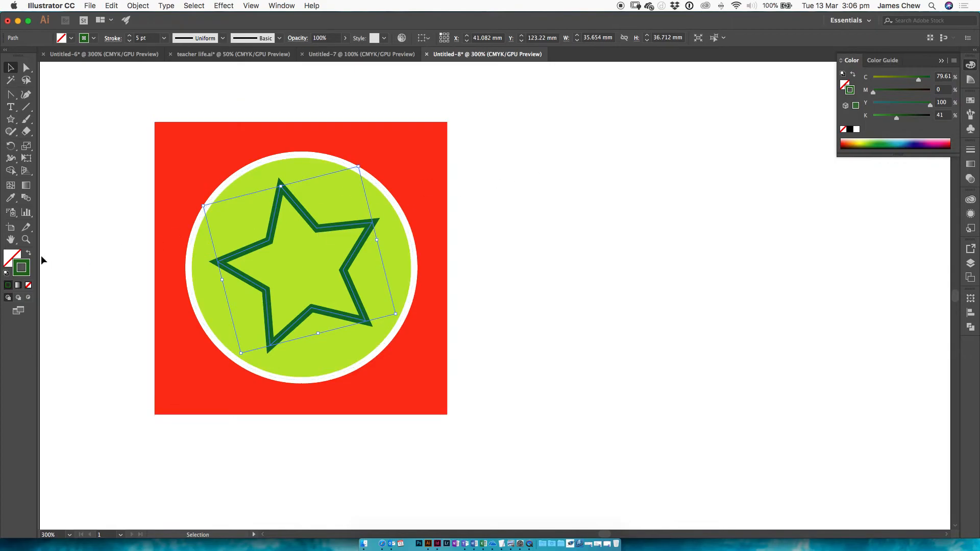
{"action": "double_click", "coordinate": [10, 259]}
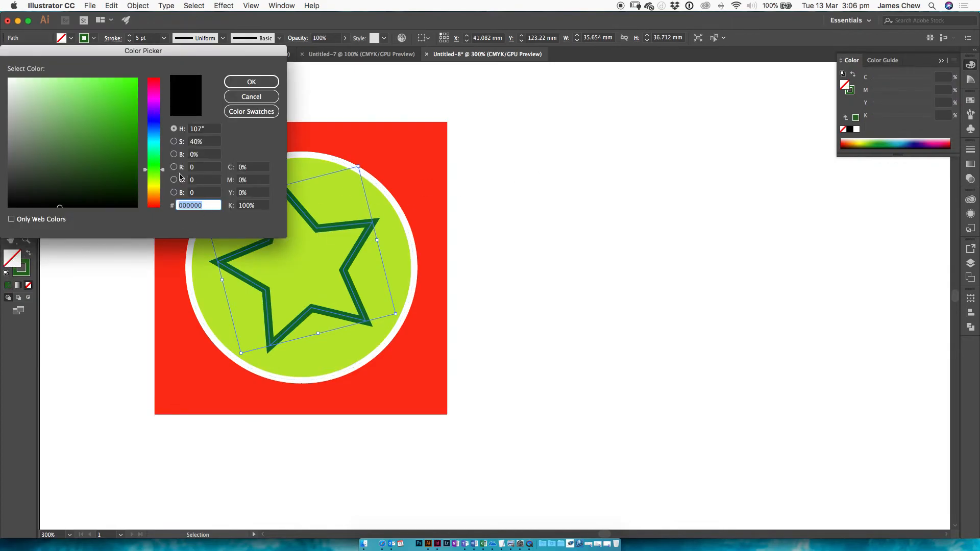
{"action": "left_click_drag", "start_coordinate": [154, 177], "coordinate": [154, 184]}
{"action": "left_click_drag", "start_coordinate": [127, 116], "coordinate": [145, 82]}
{"action": "left_click", "coordinate": [250, 82]}
{"action": "left_click", "coordinate": [540, 184]}
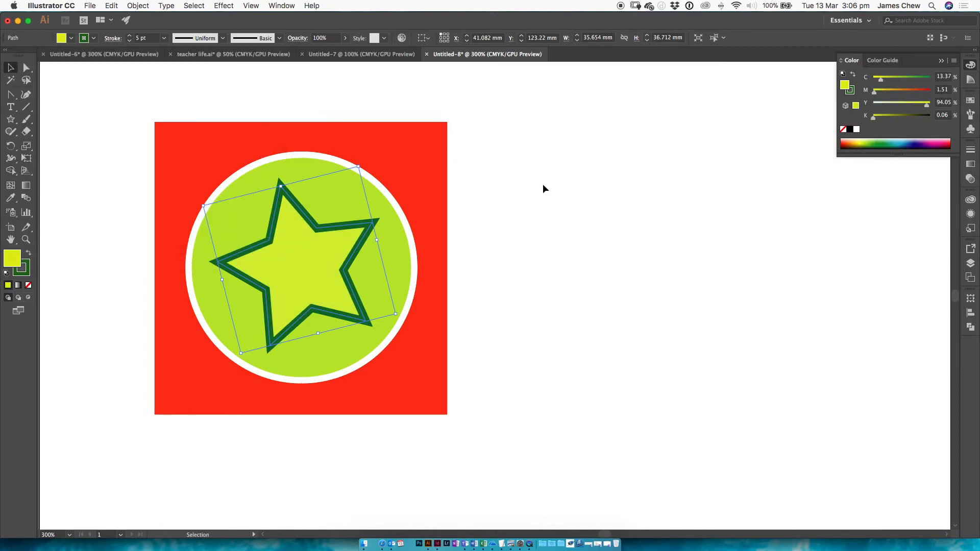
Change the star's fill to a warmer yellow (#f2da00), deselect it and switch to Preview to compare with the worksheet samples
{"action": "left_click", "coordinate": [317, 281]}
{"action": "double_click", "coordinate": [12, 259]}
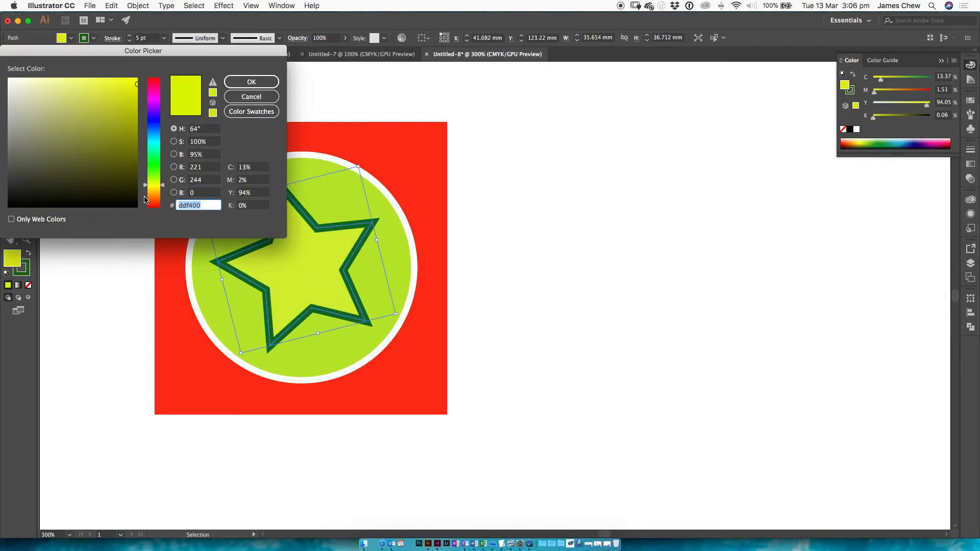
{"action": "left_click_drag", "start_coordinate": [157, 184], "coordinate": [155, 189]}
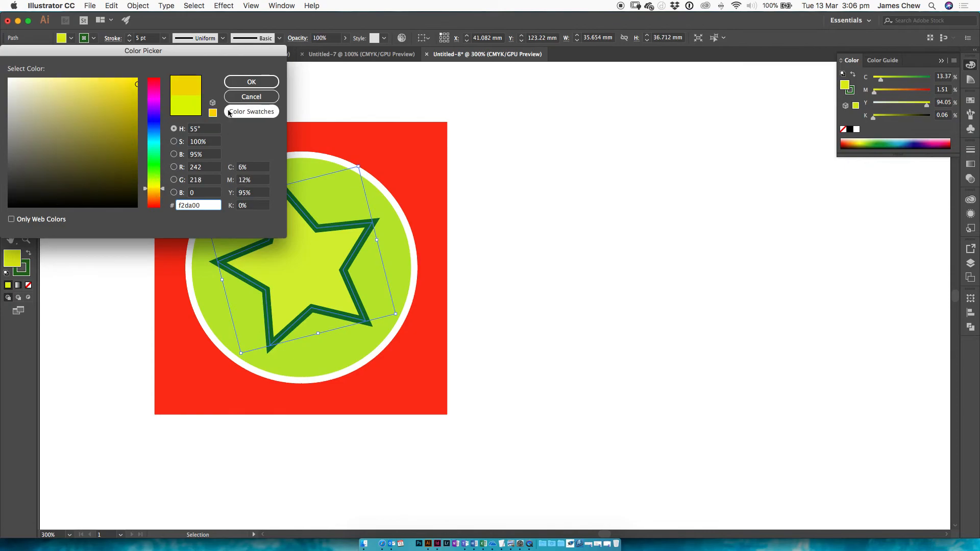
{"action": "left_click", "coordinate": [236, 84]}
{"action": "left_click", "coordinate": [538, 182]}
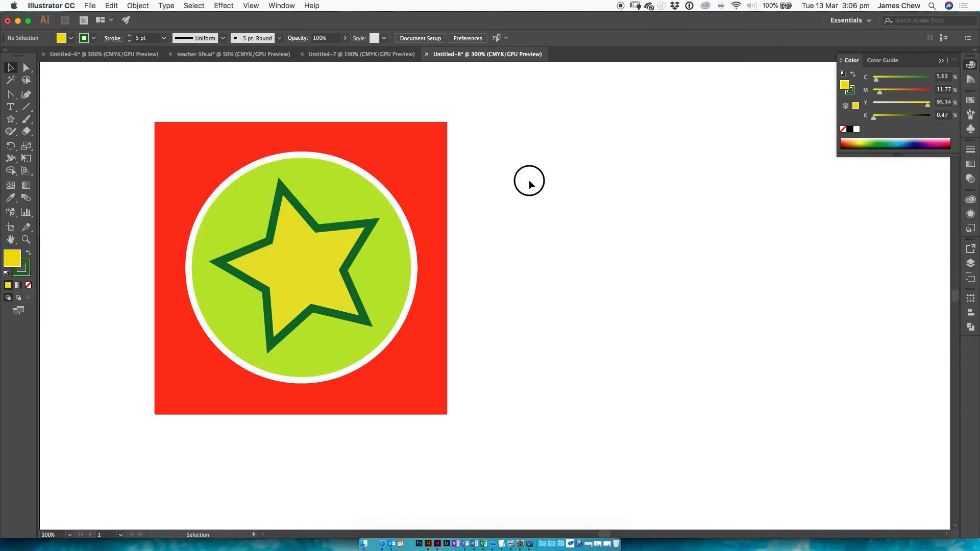
{"action": "key", "text": "super+1"}
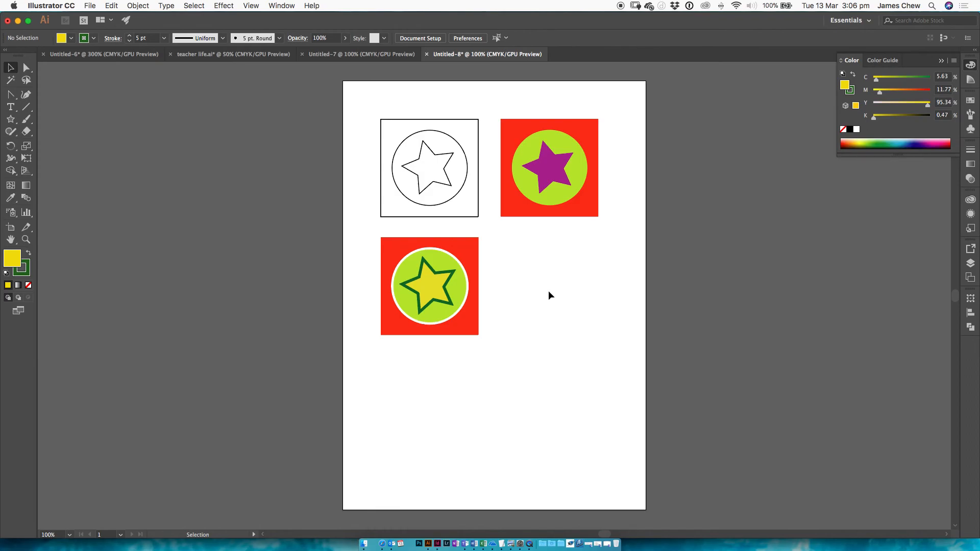
{"action": "key", "text": "super+Tab"}
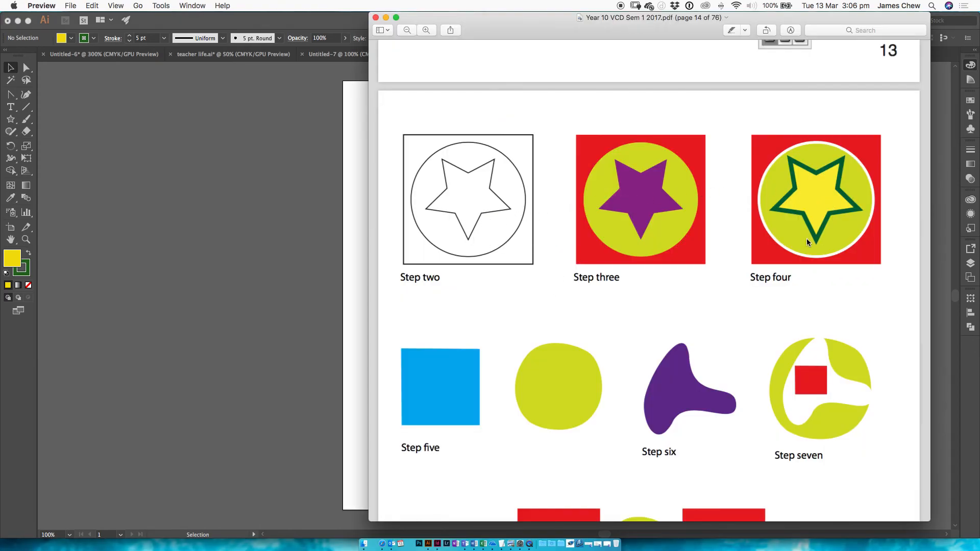